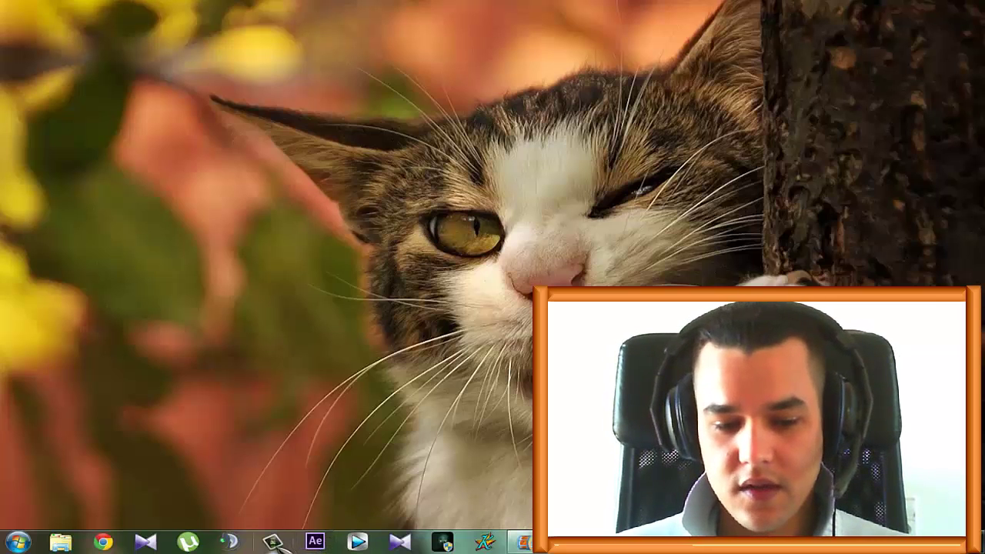
Open Camtasia Studio and dismiss the evaluation notice and the welcome window to reach an empty project.
{"action": "left_click", "coordinate": [273, 542]}
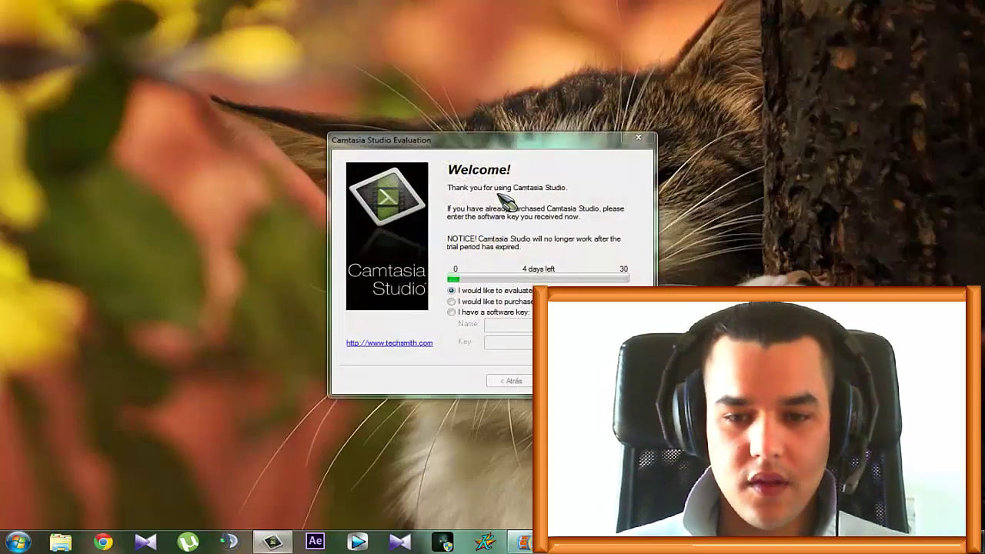
{"action": "left_click", "coordinate": [647, 140]}
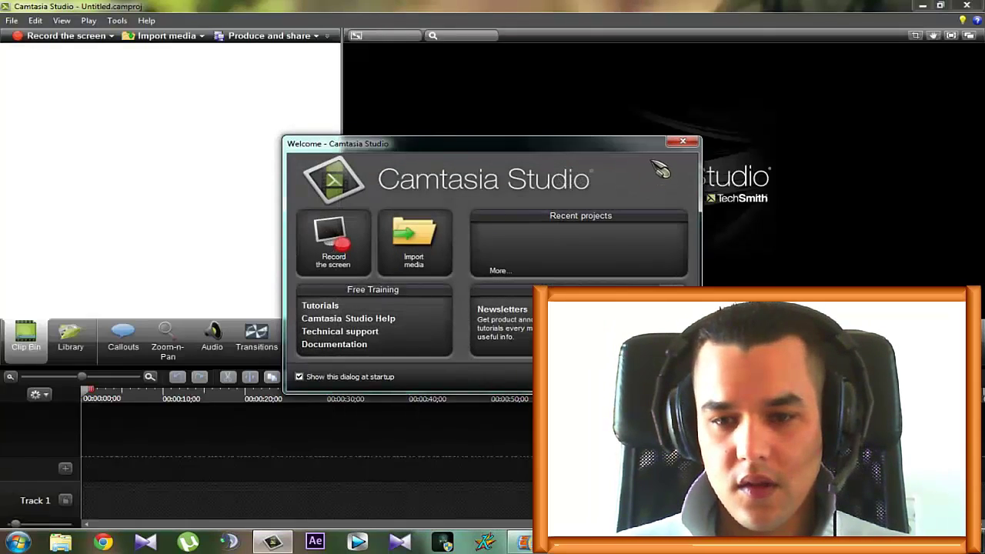
{"action": "left_click", "coordinate": [683, 140]}
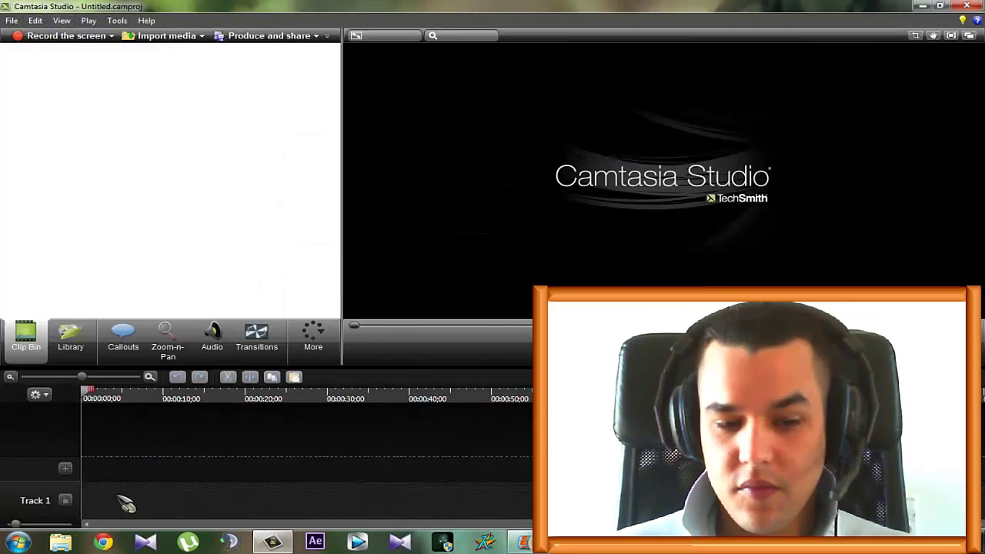
{"action": "left_click_drag", "start_coordinate": [104, 505], "coordinate": [566, 461]}
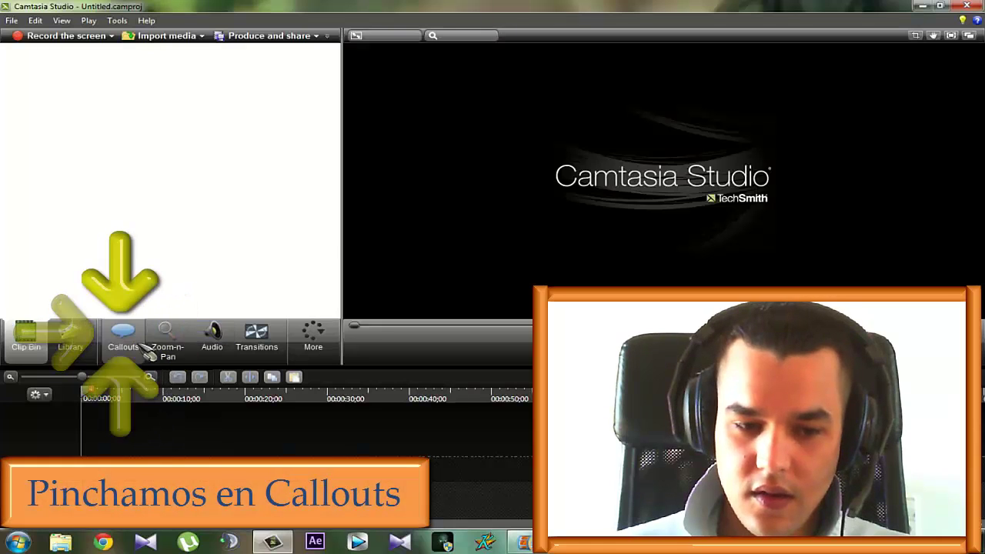
Add a right-pointing arrow callout and set the project's editing dimensions to 1280 x 720.
{"action": "left_click", "coordinate": [123, 340]}
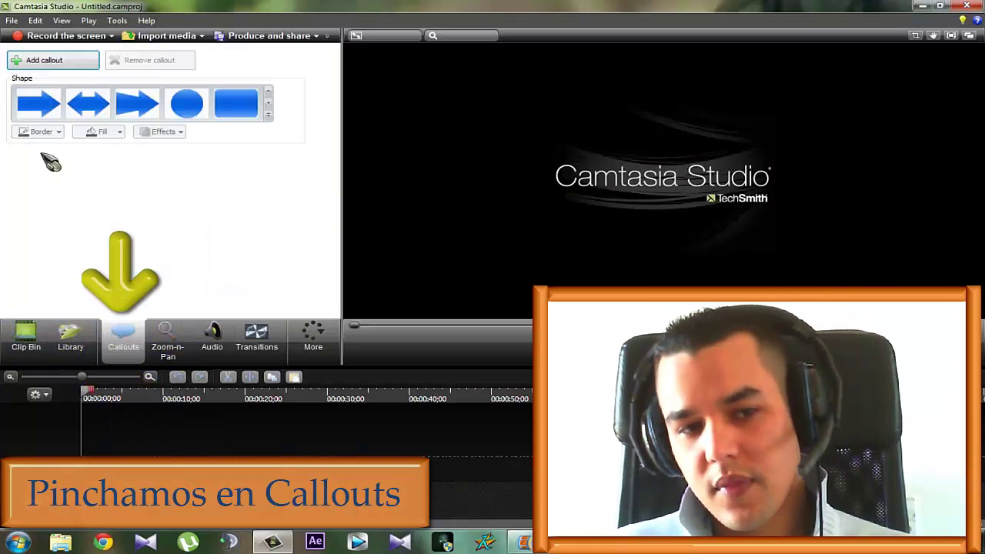
{"action": "left_click", "coordinate": [44, 60]}
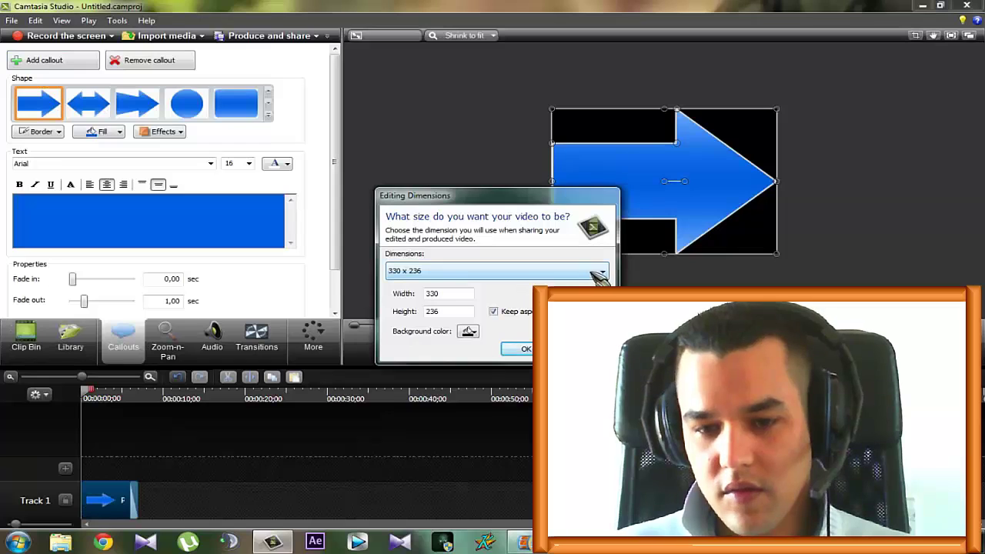
{"action": "left_click", "coordinate": [599, 271]}
{"action": "left_click", "coordinate": [569, 424]}
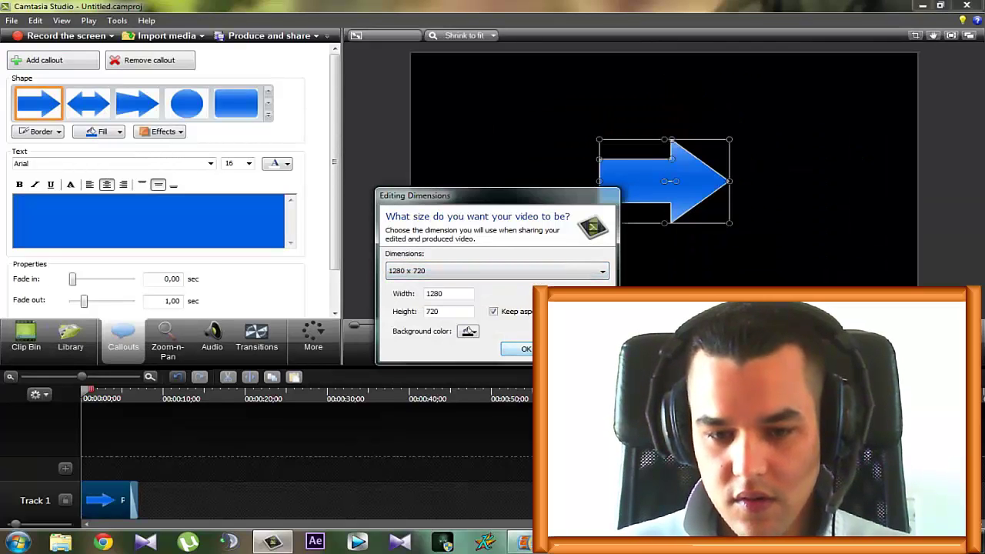
{"action": "left_click", "coordinate": [520, 349]}
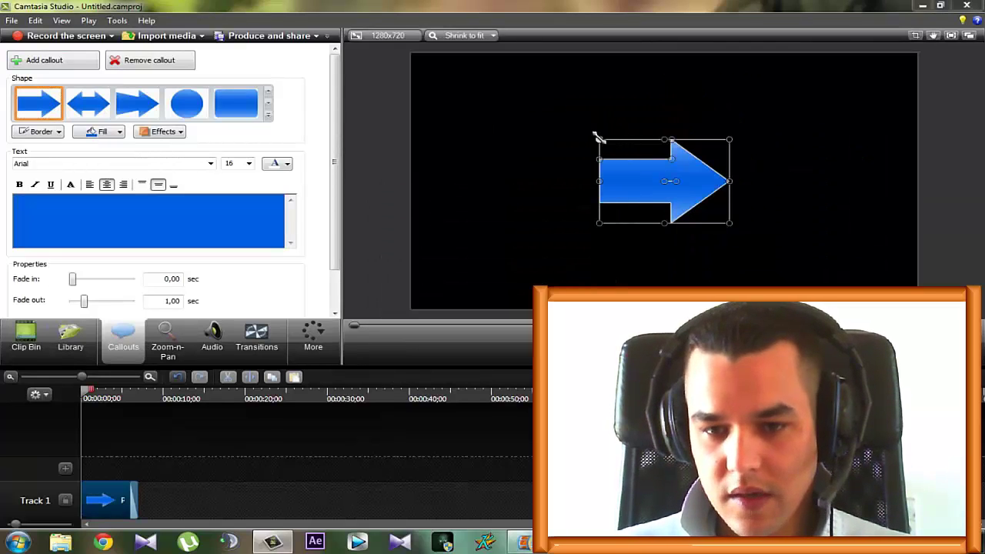
Enlarge the arrow callout to span most of the canvas width, centered, and slightly shorten its arrowhead.
{"action": "left_click_drag", "start_coordinate": [599, 138], "coordinate": [440, 67]}
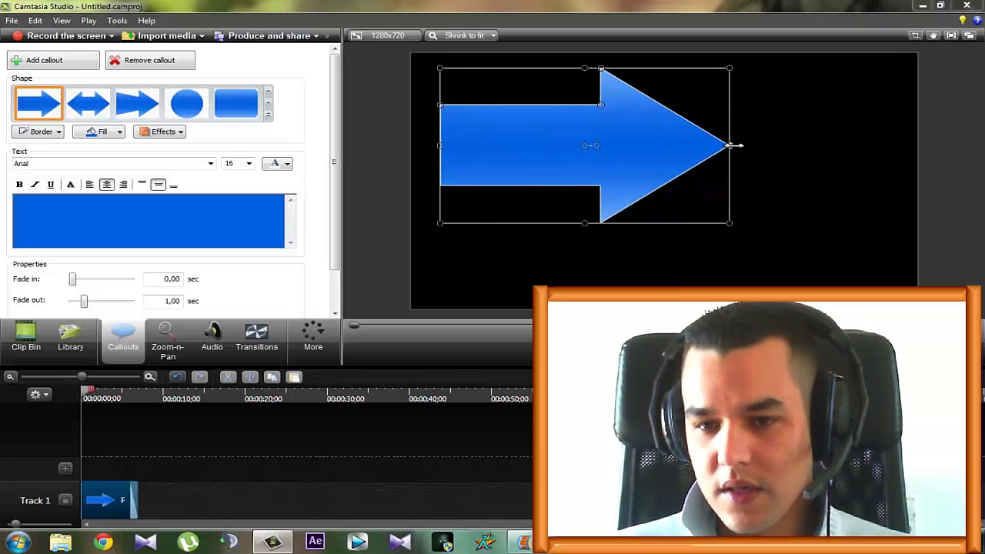
{"action": "left_click_drag", "start_coordinate": [735, 144], "coordinate": [888, 145]}
{"action": "left_click_drag", "start_coordinate": [665, 228], "coordinate": [660, 251]}
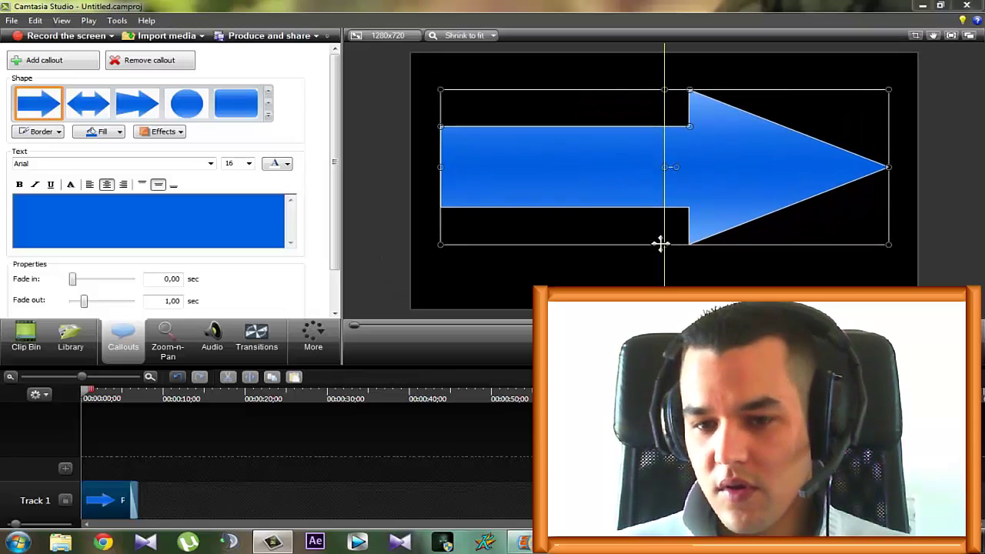
{"action": "left_click_drag", "start_coordinate": [678, 172], "coordinate": [711, 169]}
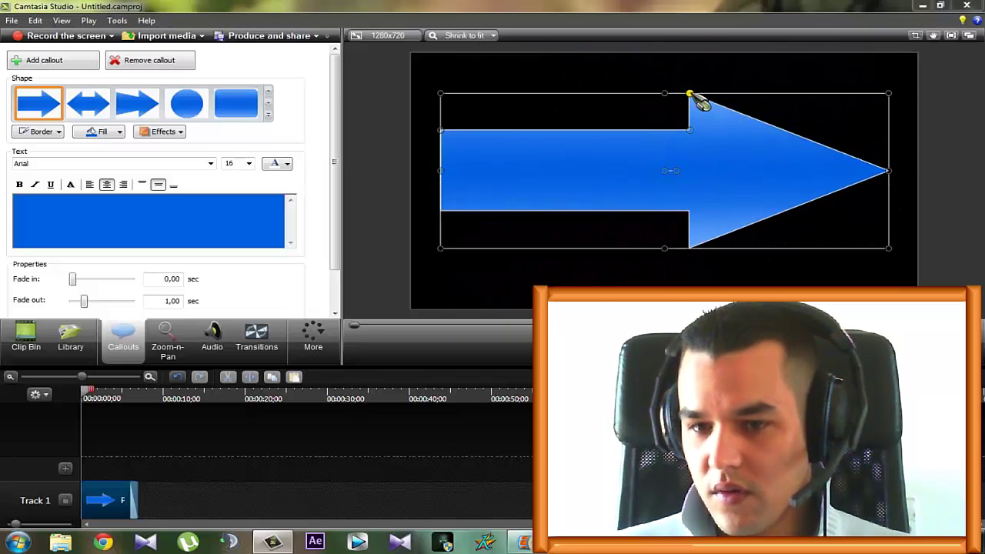
{"action": "left_click_drag", "start_coordinate": [691, 94], "coordinate": [632, 95]}
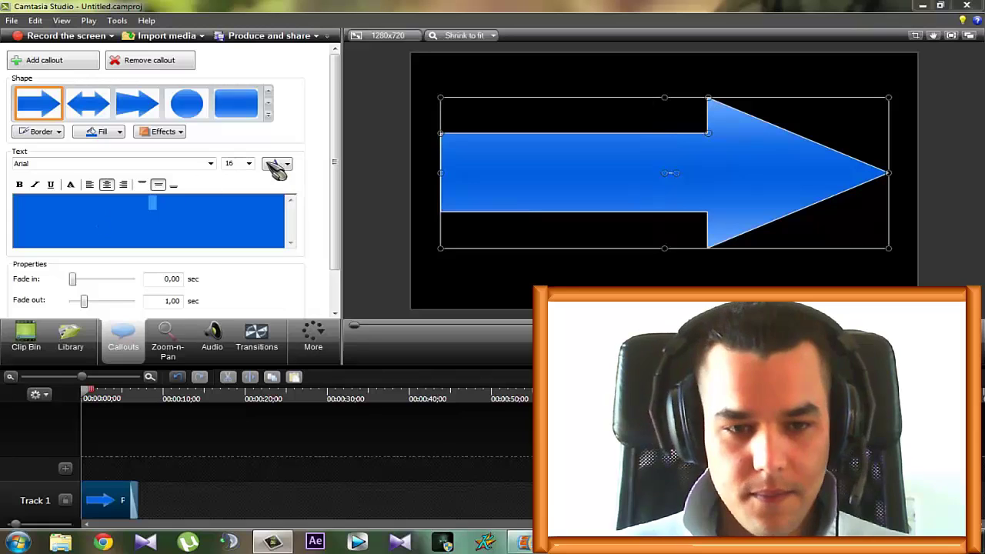
Format the callout text as yellow, size 48, in the GAMECUBEN font.
{"action": "left_click", "coordinate": [278, 165]}
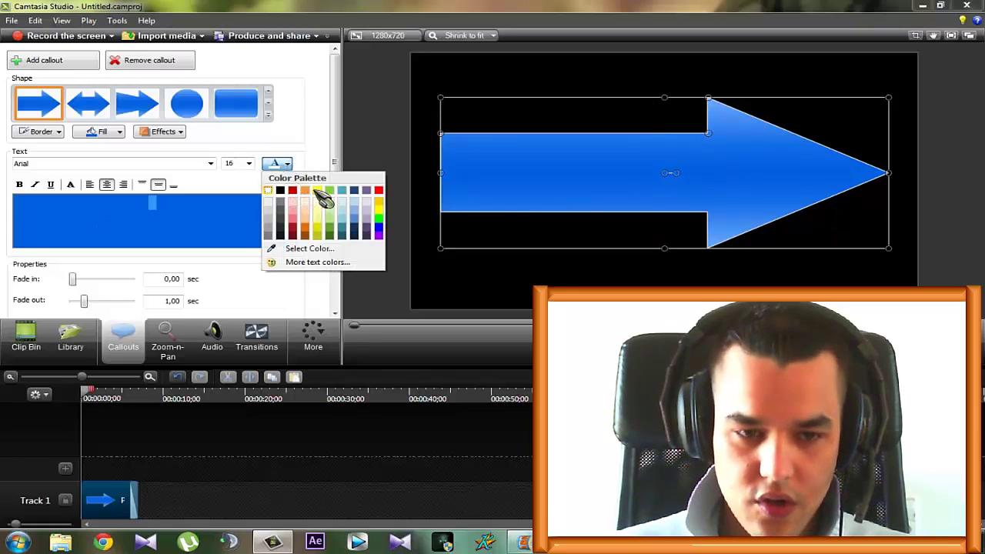
{"action": "left_click", "coordinate": [317, 193]}
{"action": "left_click", "coordinate": [249, 163]}
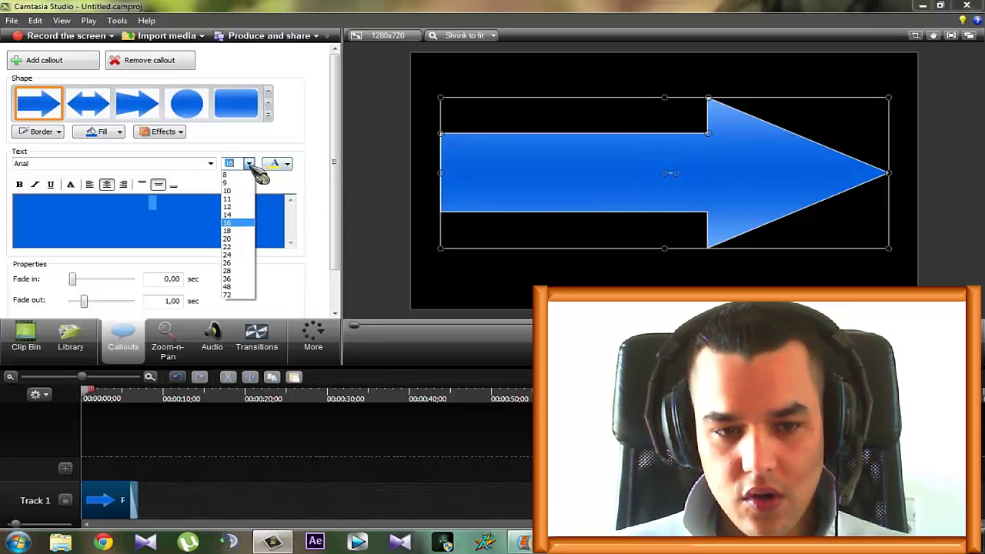
{"action": "left_click", "coordinate": [245, 286]}
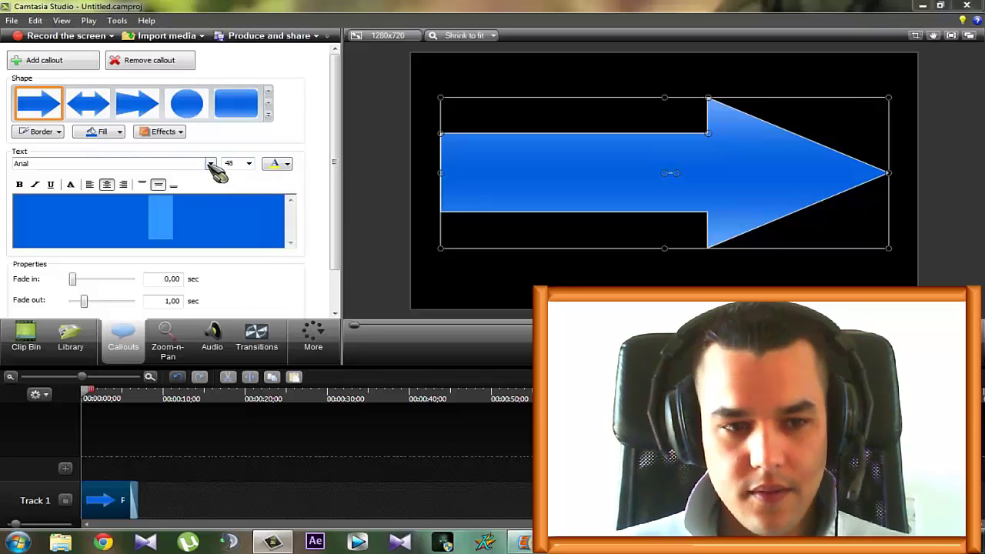
{"action": "left_click", "coordinate": [210, 164]}
{"action": "scroll", "coordinate": [196, 235], "scroll_direction": "down", "scroll_amount": 5}
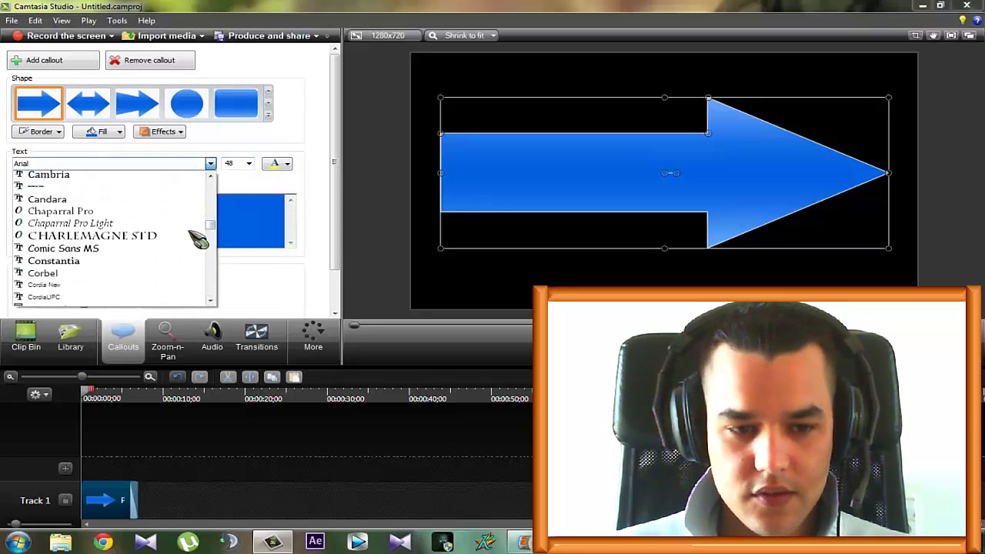
{"action": "scroll", "coordinate": [197, 239], "scroll_direction": "down", "scroll_amount": 15}
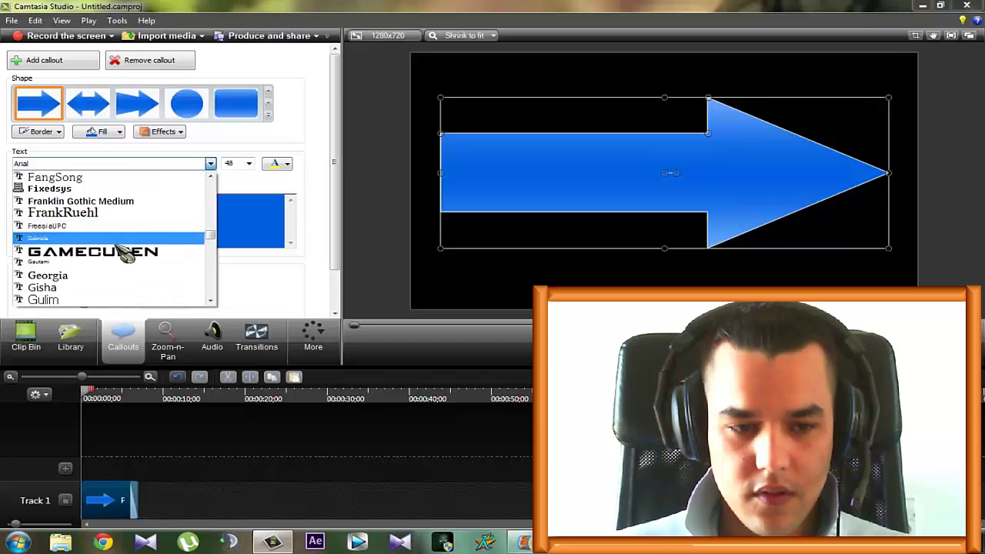
{"action": "left_click", "coordinate": [120, 252]}
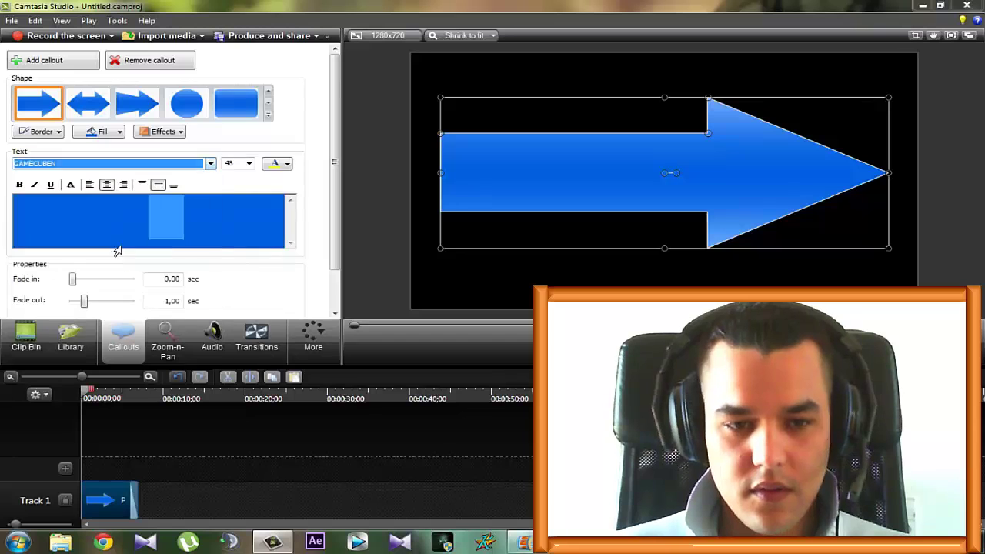
Enter the text GATUFOHD inside the arrow callout.
{"action": "left_click", "coordinate": [172, 228]}
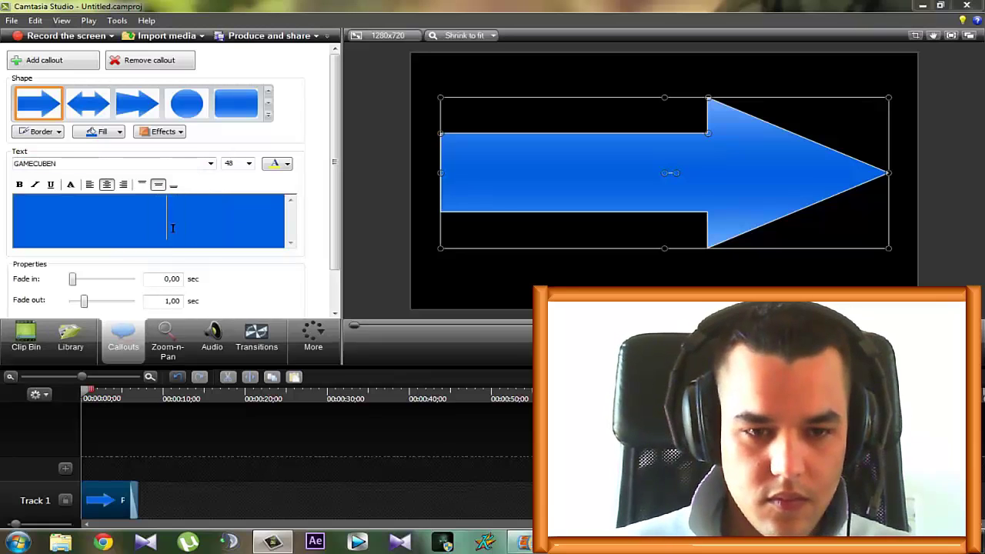
{"action": "type", "text": "GA"}
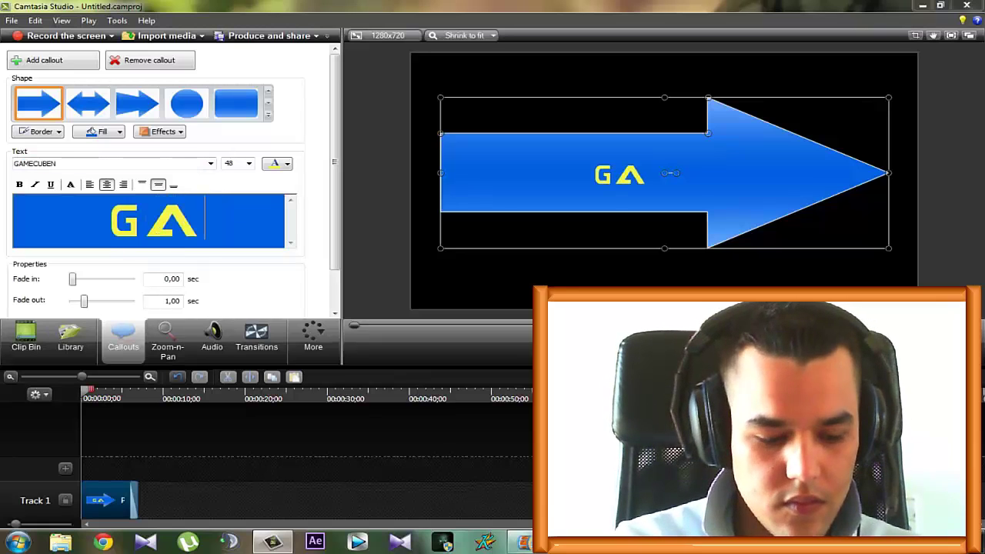
{"action": "type", "text": "TUFO"}
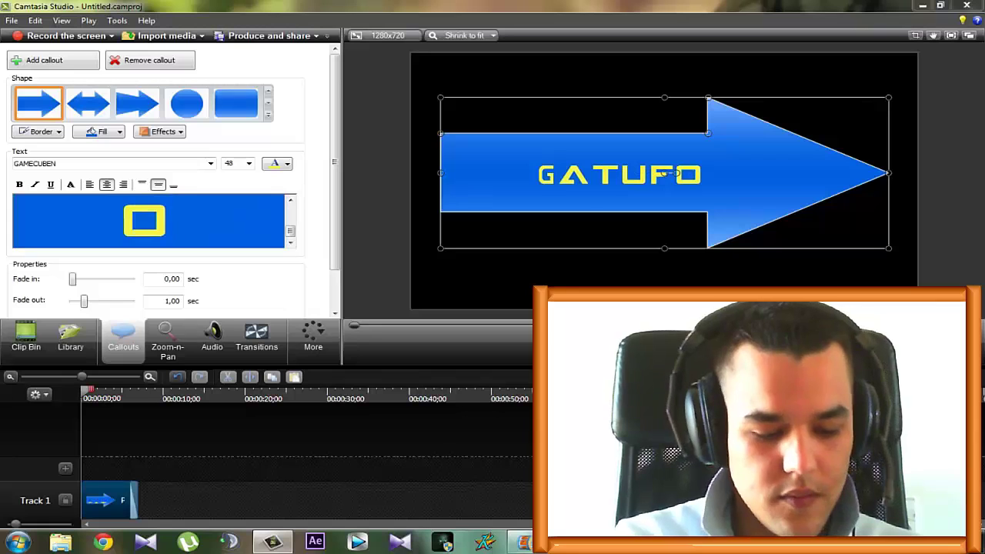
{"action": "type", "text": "HD"}
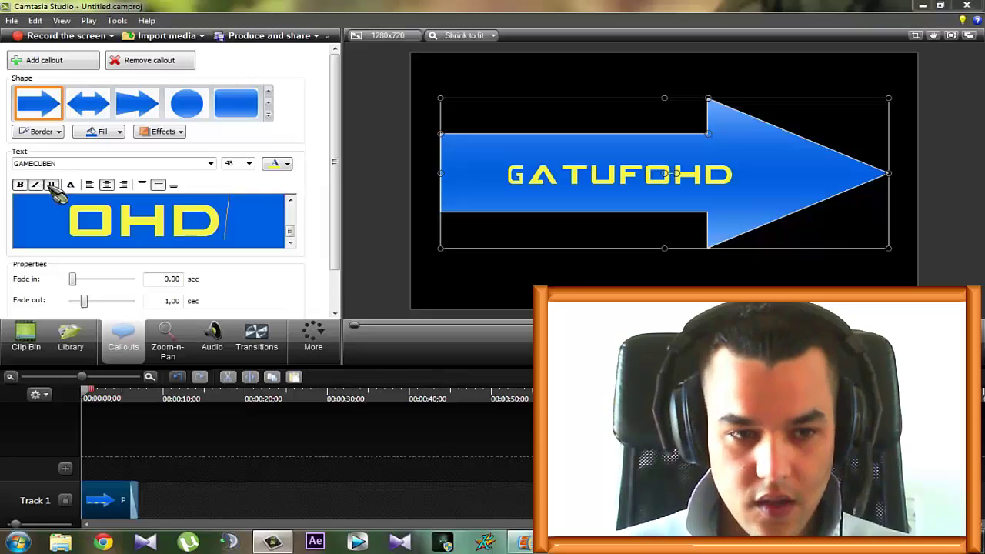
Try a dark red border on the arrow callout and settle on yellow.
{"action": "left_click", "coordinate": [62, 133]}
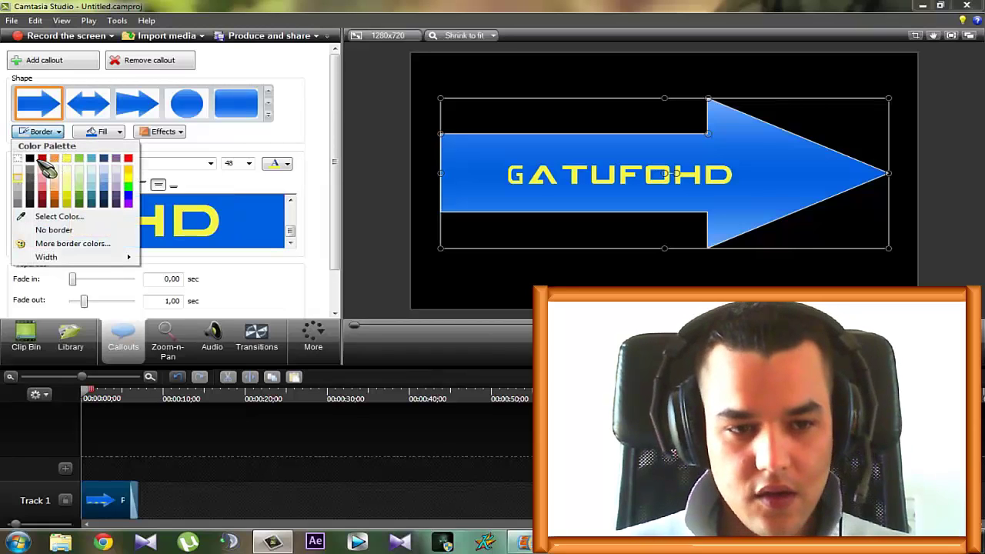
{"action": "left_click", "coordinate": [43, 159]}
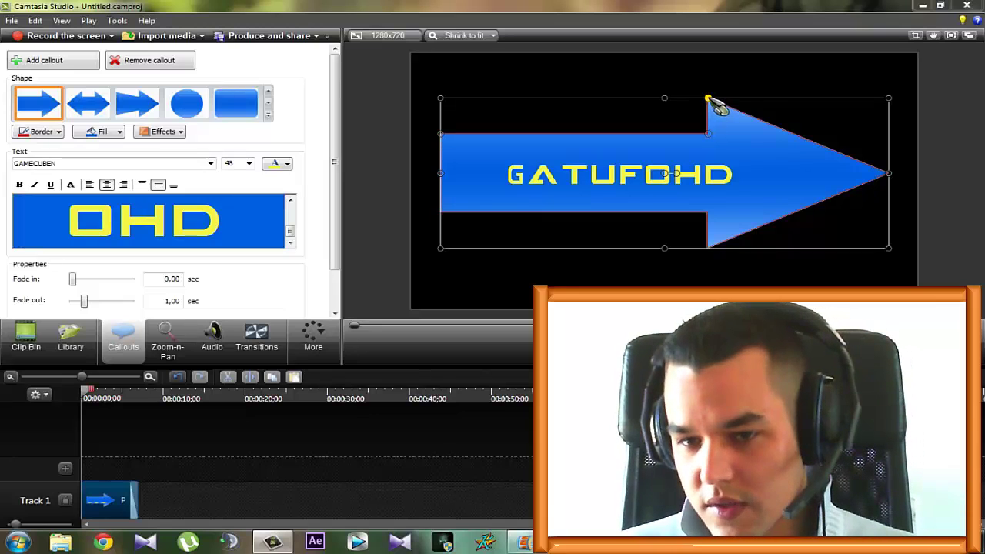
{"action": "left_click", "coordinate": [58, 132]}
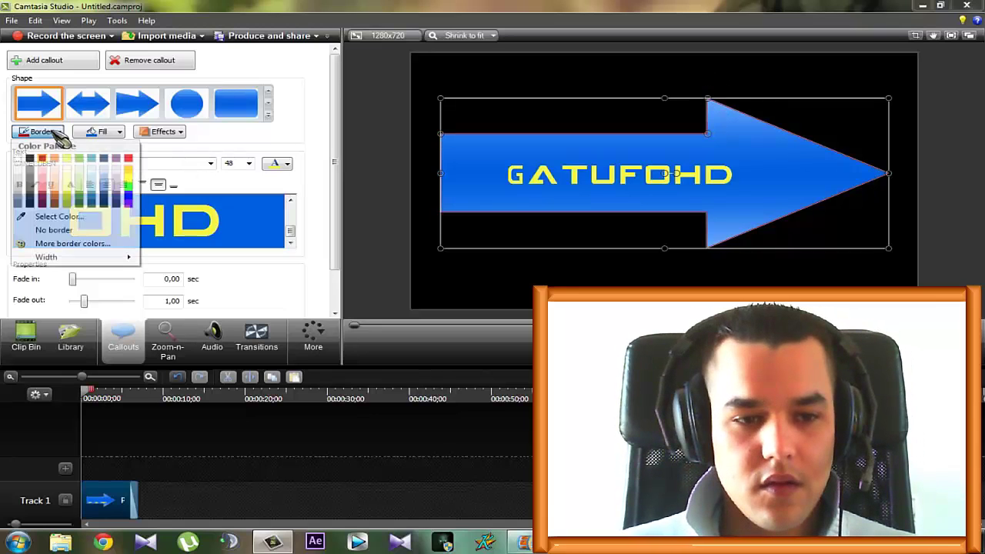
{"action": "left_click", "coordinate": [131, 188]}
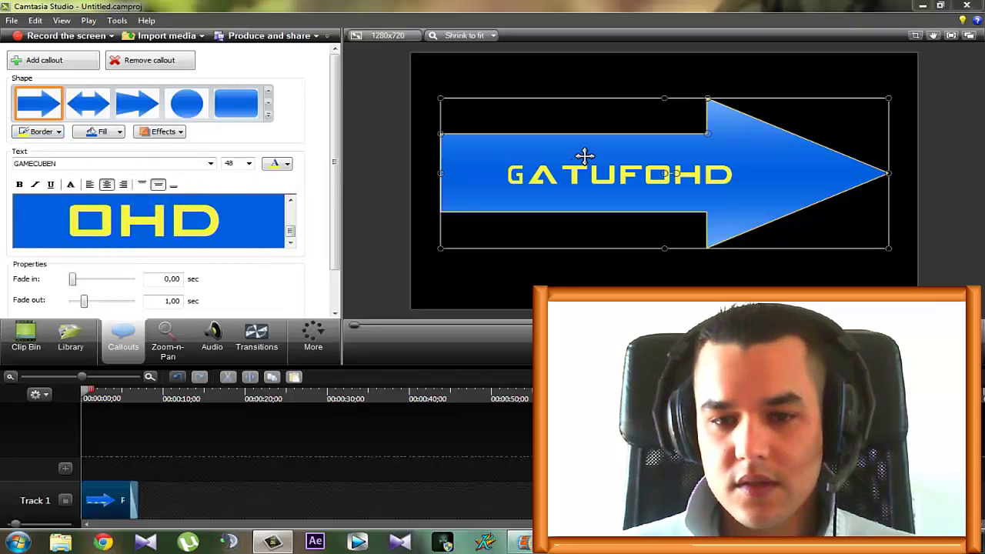
Try a light green fill on the arrow callout and settle on dark purple.
{"action": "left_click", "coordinate": [120, 134]}
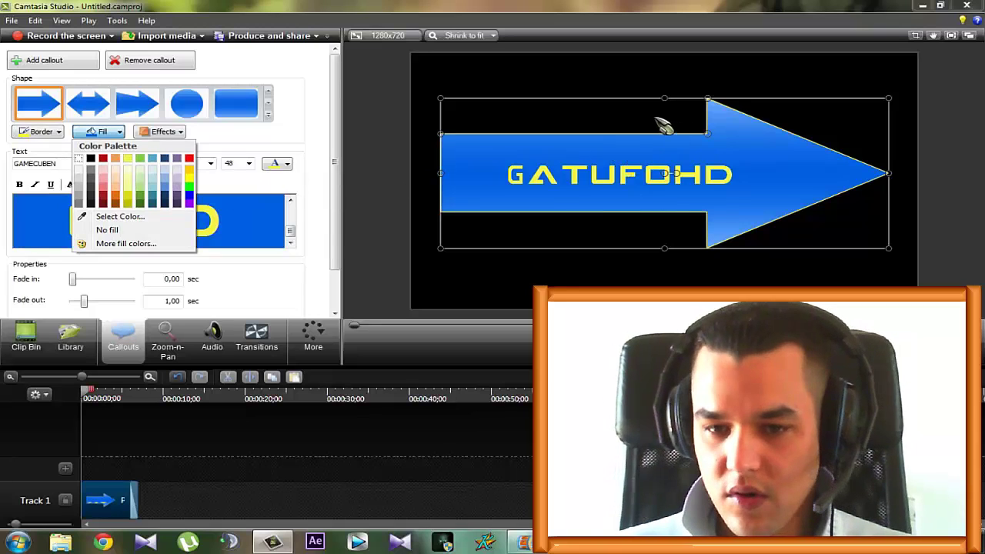
{"action": "left_click", "coordinate": [128, 179]}
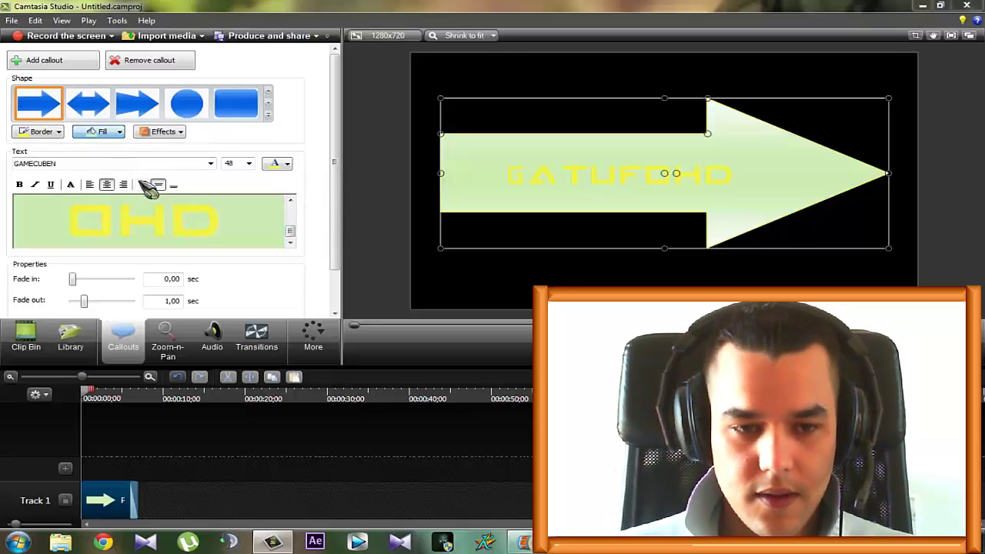
{"action": "left_click", "coordinate": [119, 132]}
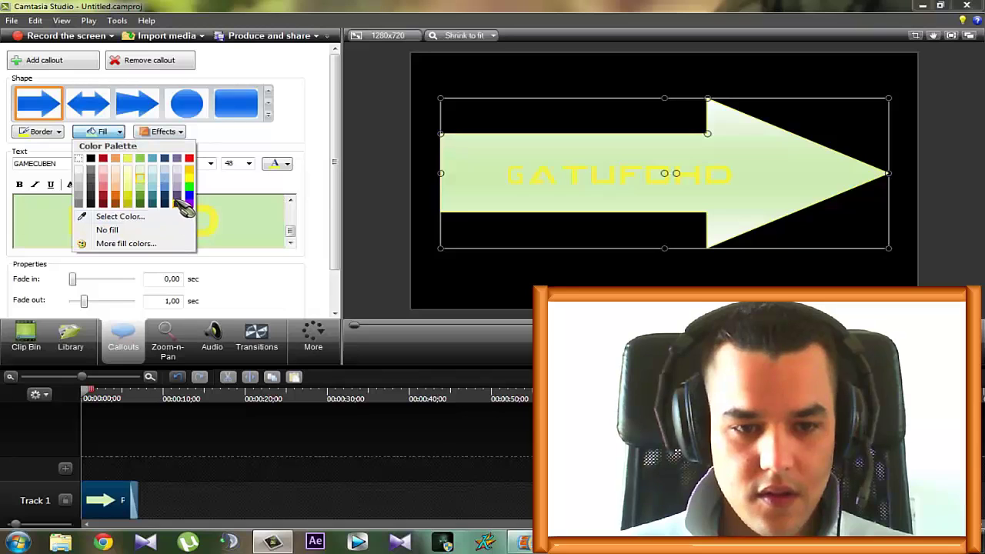
{"action": "left_click", "coordinate": [184, 204]}
Try the second and the third effect style on the arrow callout.
{"action": "left_click", "coordinate": [182, 134]}
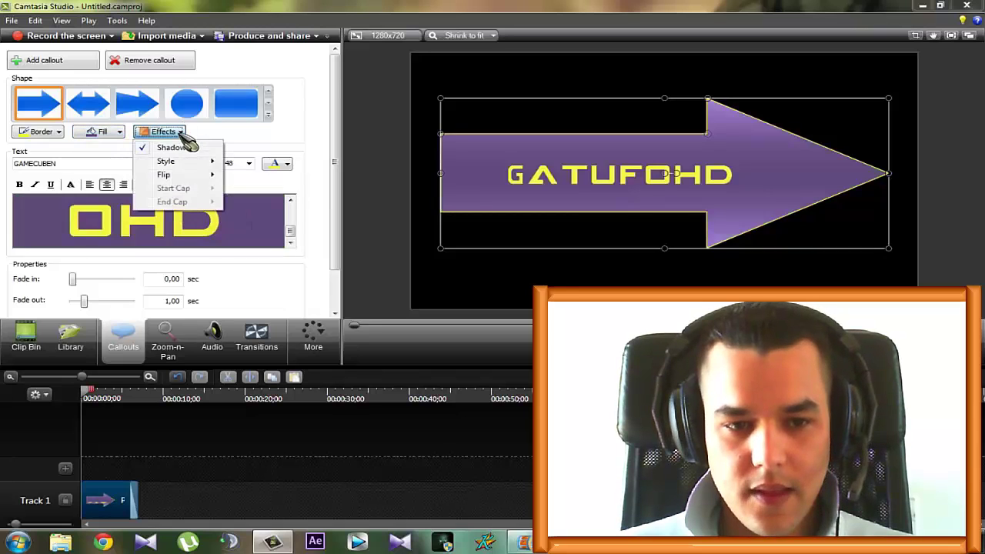
{"action": "mouse_move", "coordinate": [192, 171]}
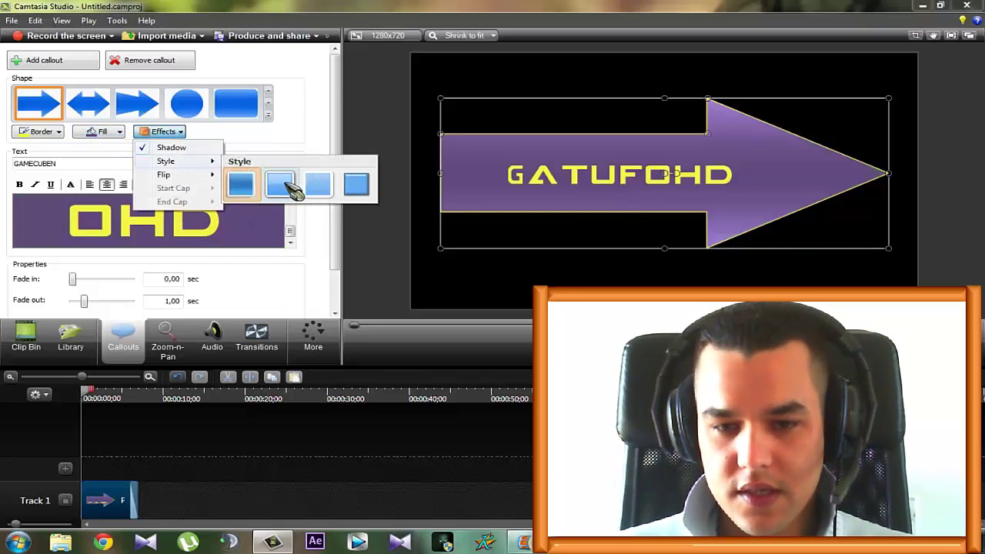
{"action": "left_click", "coordinate": [291, 189]}
{"action": "left_click", "coordinate": [182, 134]}
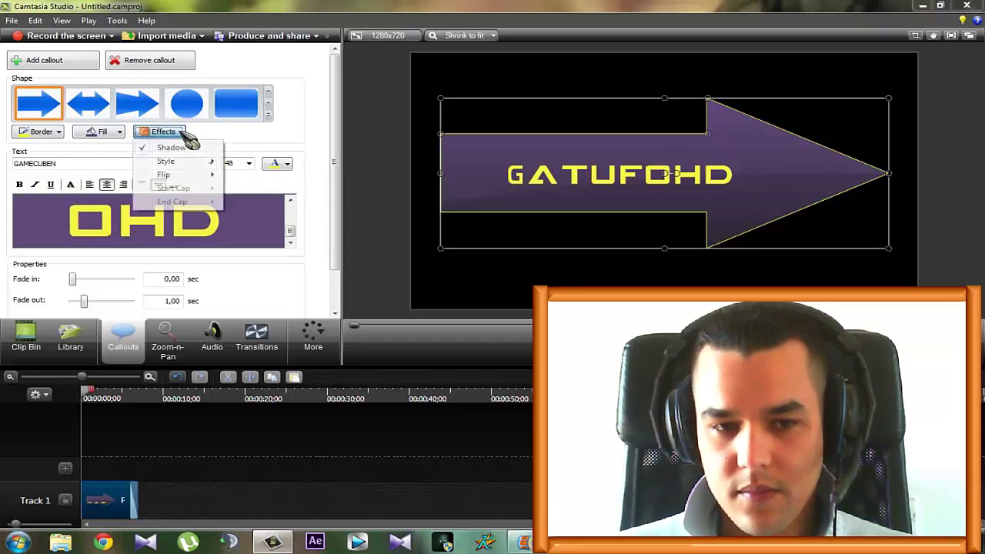
{"action": "mouse_move", "coordinate": [200, 166]}
{"action": "left_click", "coordinate": [330, 185]}
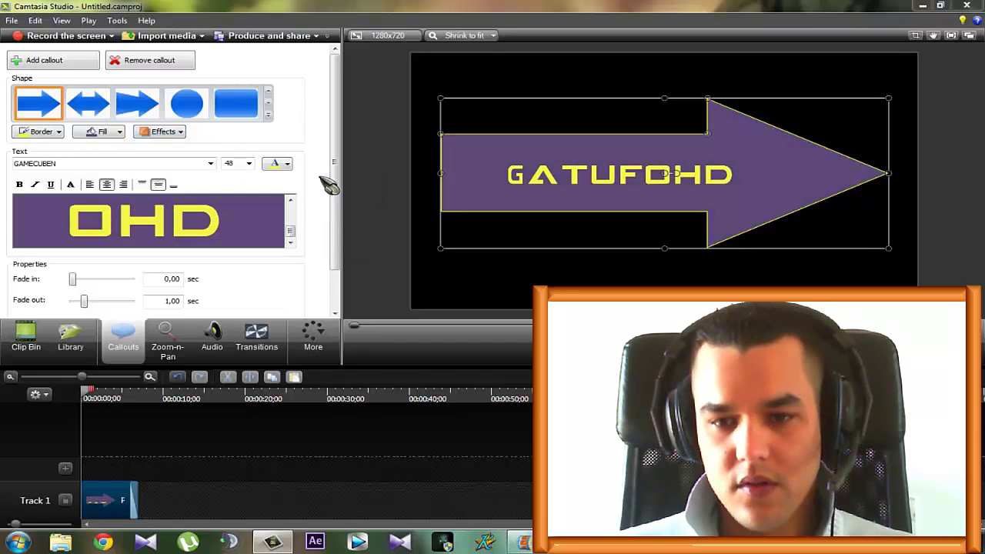
Apply the fourth effect style to the arrow callout.
{"action": "left_click", "coordinate": [192, 136]}
{"action": "mouse_move", "coordinate": [198, 166]}
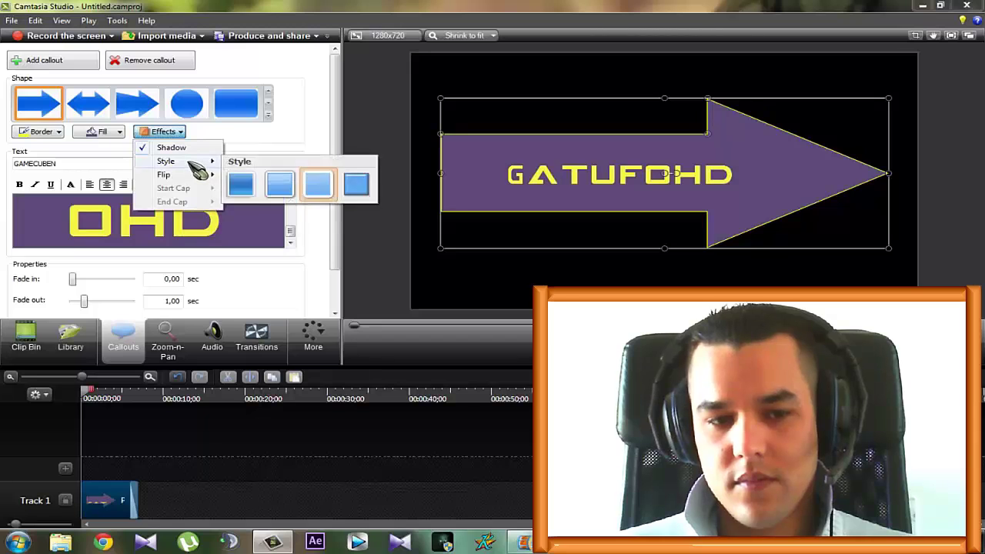
{"action": "left_click", "coordinate": [358, 185]}
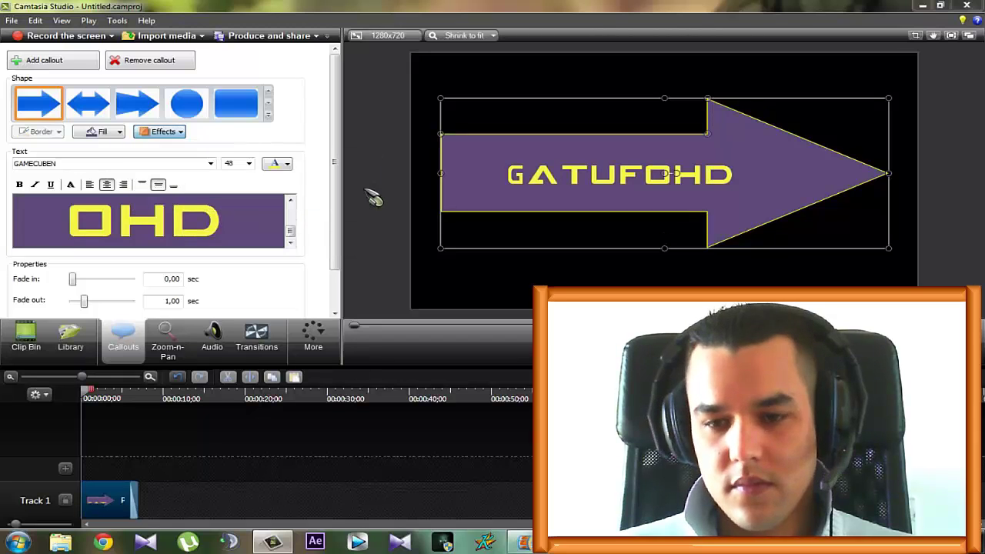
Flip the arrow callout horizontally and vertically.
{"action": "left_click", "coordinate": [182, 133]}
{"action": "mouse_move", "coordinate": [185, 175]}
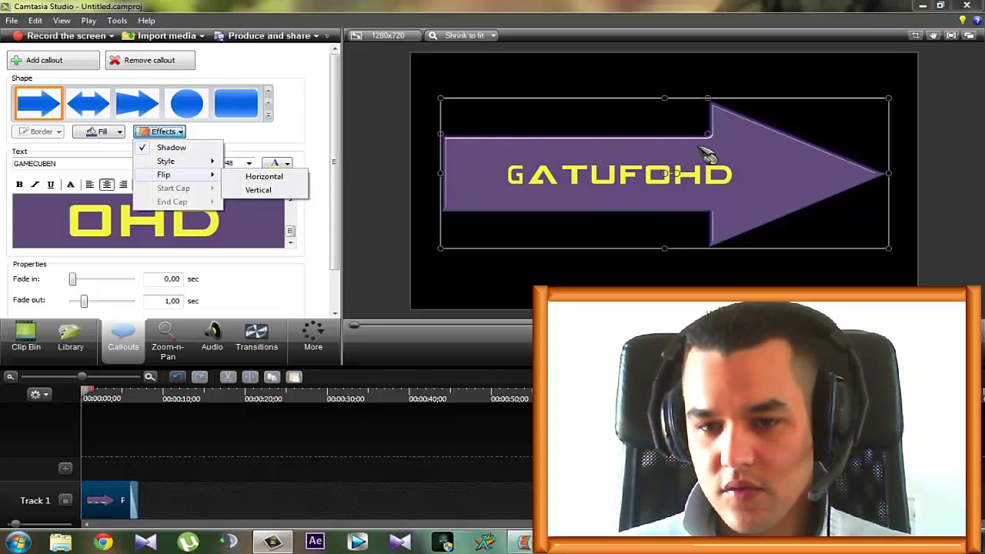
{"action": "left_click", "coordinate": [259, 178]}
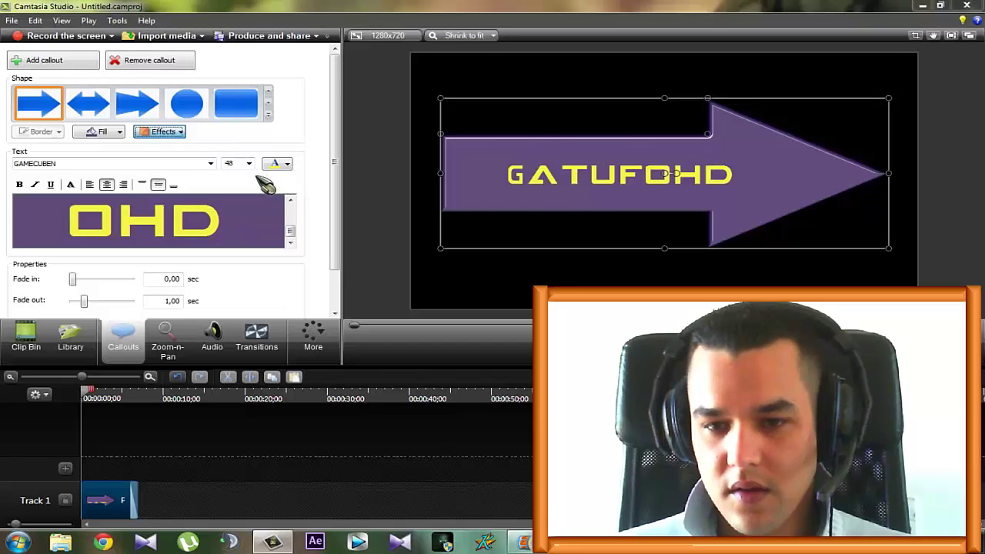
{"action": "left_click", "coordinate": [179, 133]}
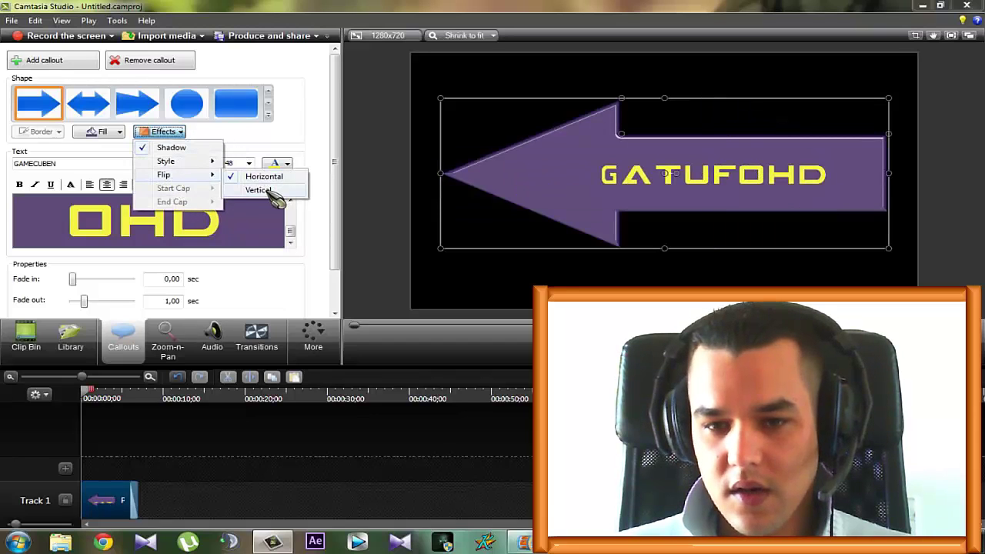
{"action": "left_click", "coordinate": [260, 190]}
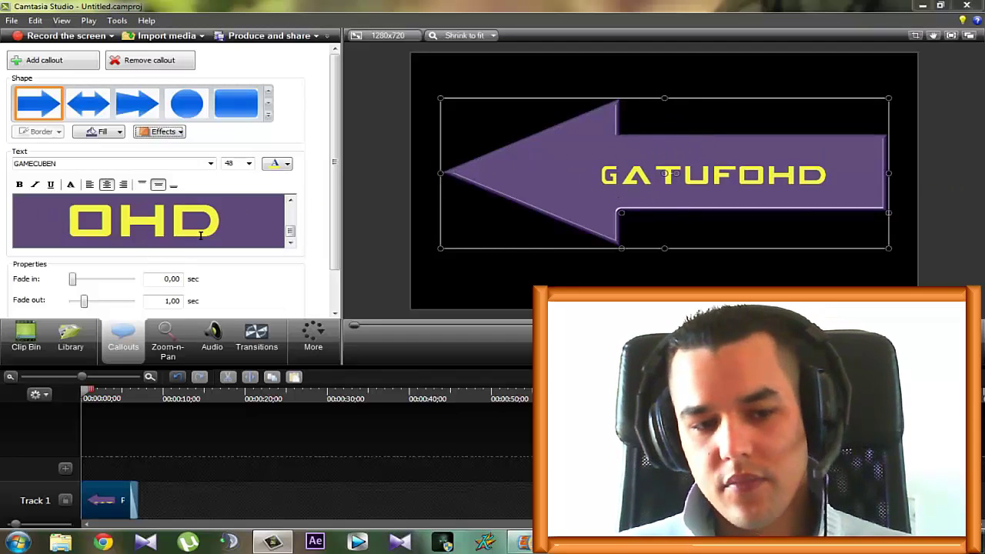
Try the double-headed arrow, ellipse and rounded rectangle shapes on the callout.
{"action": "left_click", "coordinate": [91, 103]}
{"action": "left_click", "coordinate": [191, 103]}
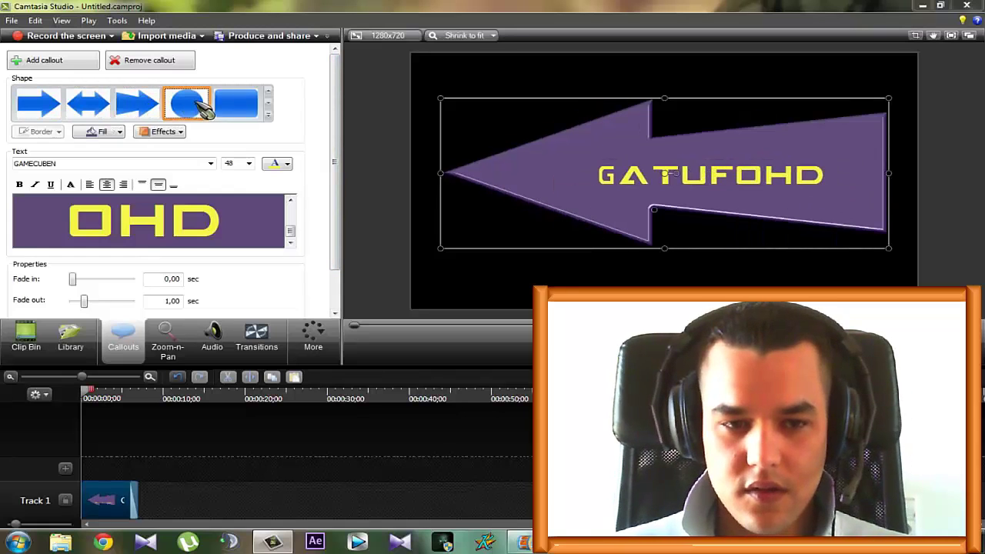
{"action": "left_click", "coordinate": [246, 106]}
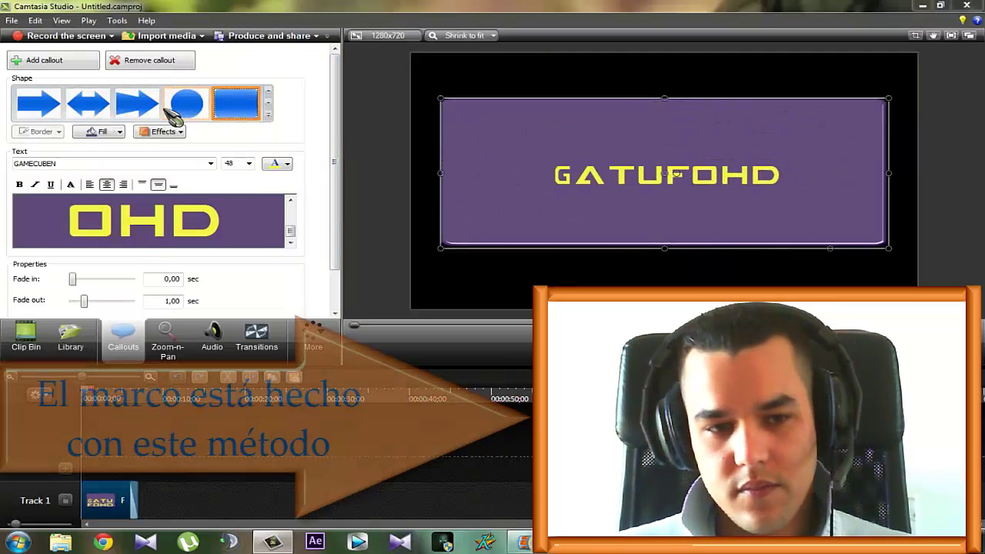
{"action": "left_click", "coordinate": [192, 105]}
Change the callout to the tapered arrow shape and shorten its arrowhead.
{"action": "left_click", "coordinate": [132, 112]}
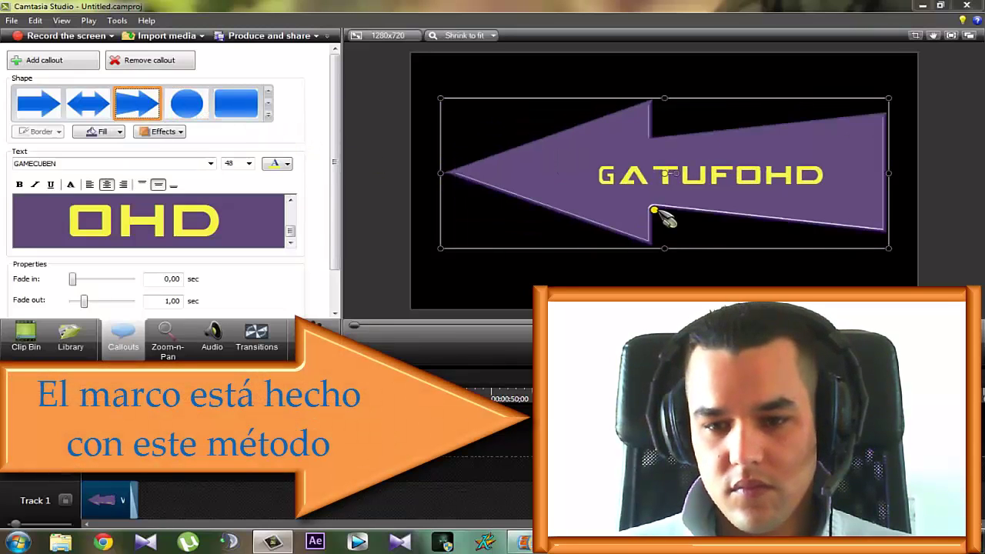
{"action": "left_click_drag", "start_coordinate": [660, 214], "coordinate": [585, 210]}
Try the oval speech bubble, rectangular speech bubble, thought cloud, rounded pointed shape and octagon on the callout.
{"action": "left_click", "coordinate": [269, 103]}
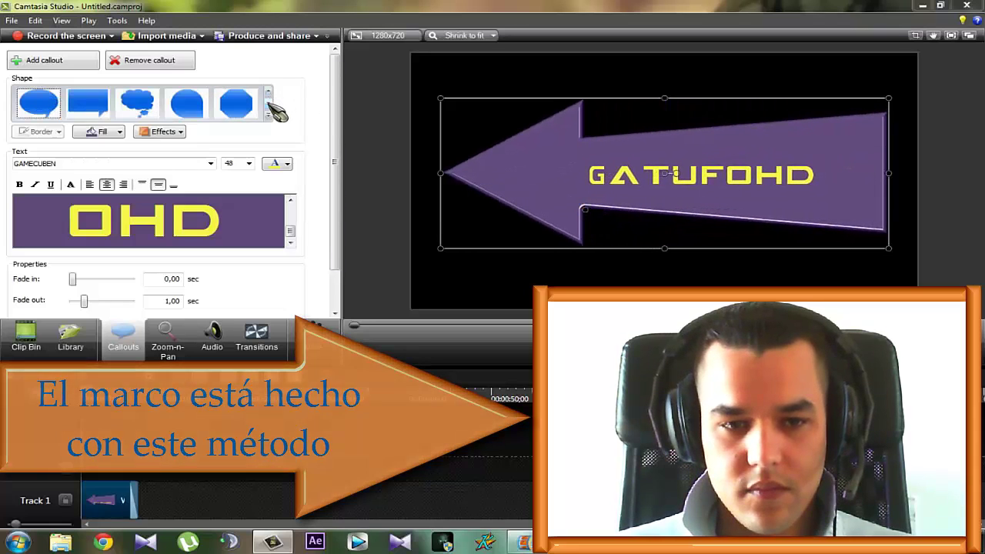
{"action": "left_click", "coordinate": [39, 103]}
{"action": "left_click", "coordinate": [87, 104]}
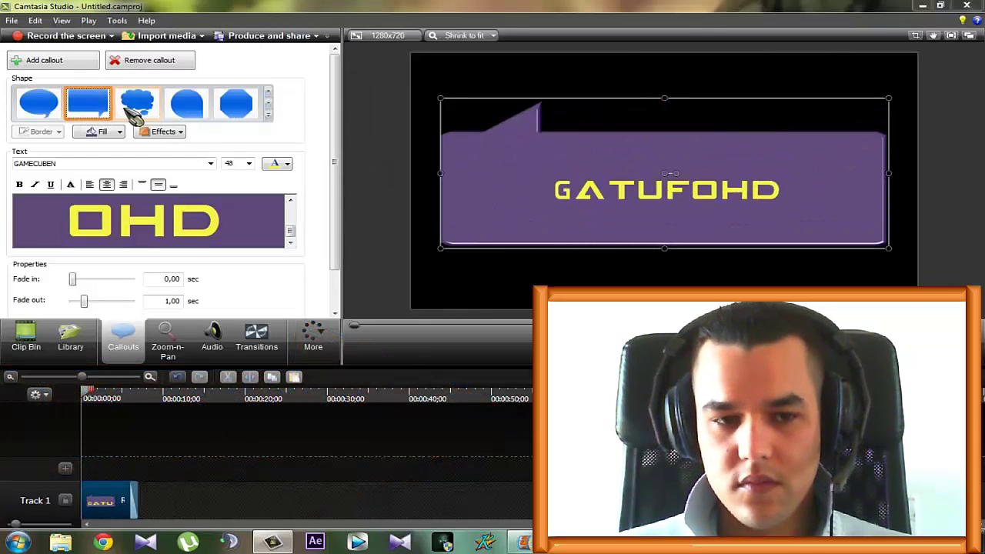
{"action": "left_click", "coordinate": [135, 108]}
{"action": "left_click", "coordinate": [192, 108]}
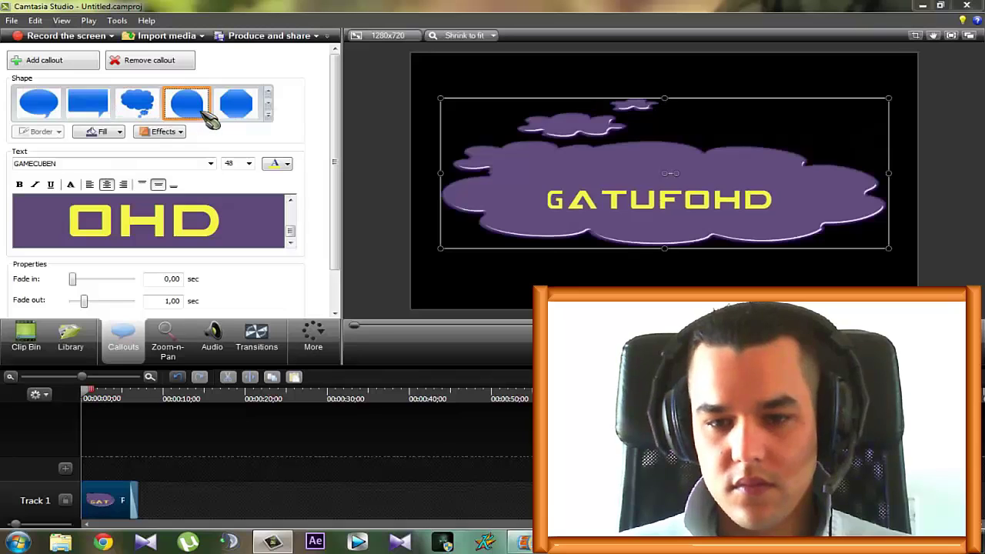
{"action": "left_click", "coordinate": [245, 108]}
Try the horizontal teardrop, burst, starburst and plain teal rectangle shapes on the callout.
{"action": "left_click", "coordinate": [268, 113]}
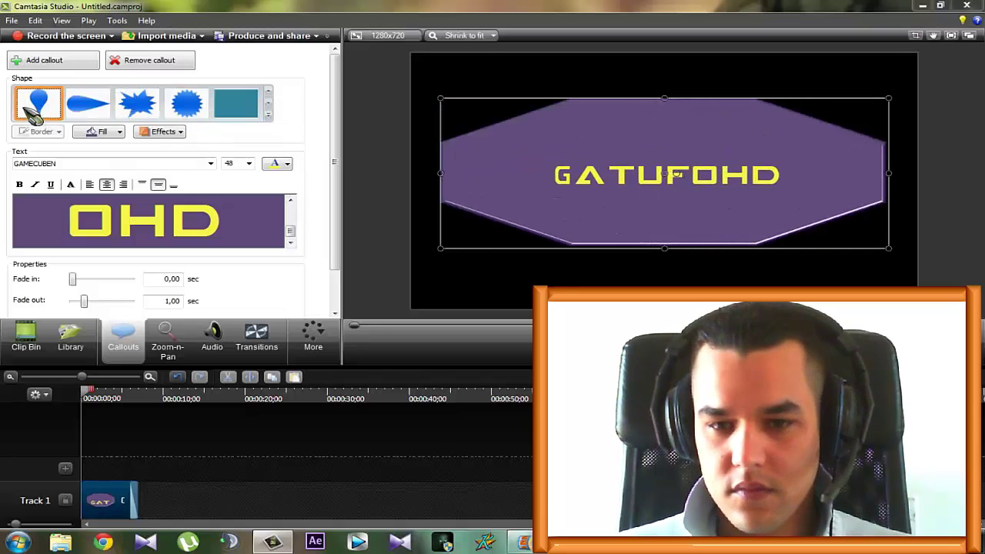
{"action": "left_click", "coordinate": [86, 105]}
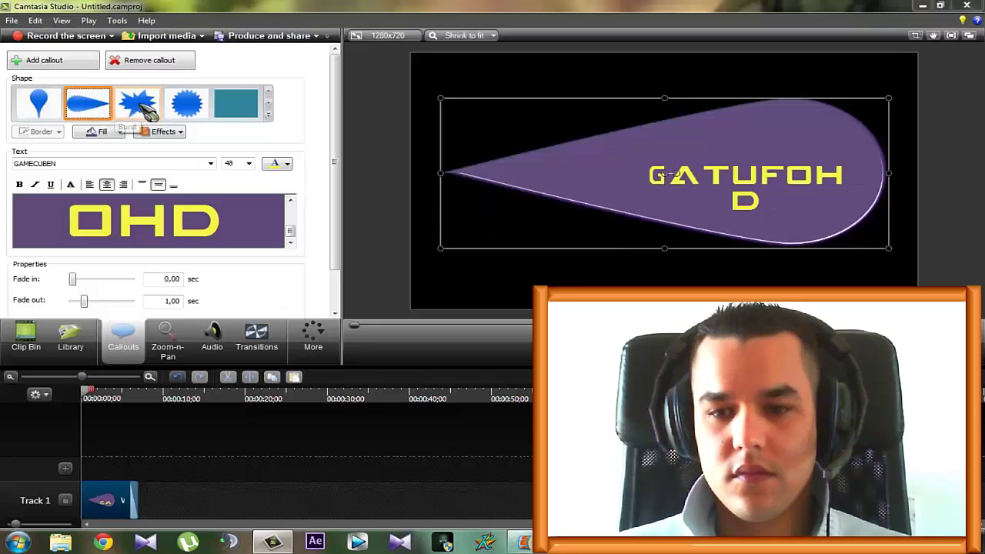
{"action": "left_click", "coordinate": [143, 107]}
{"action": "left_click", "coordinate": [187, 104]}
{"action": "left_click", "coordinate": [245, 104]}
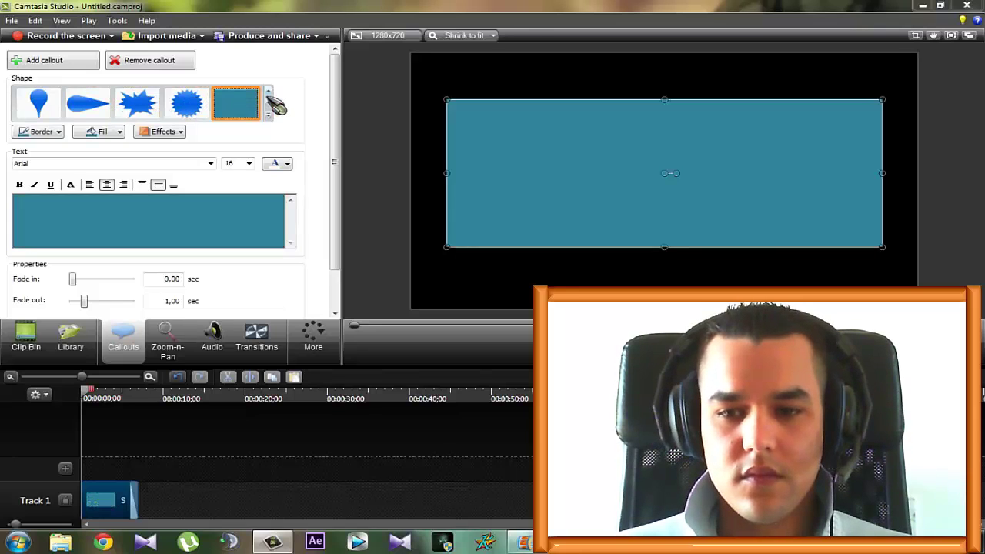
Try the rounded green arrow, curved arrow, plain line, single- and double-arrow lines and red X shapes on the callout.
{"action": "left_click", "coordinate": [268, 113]}
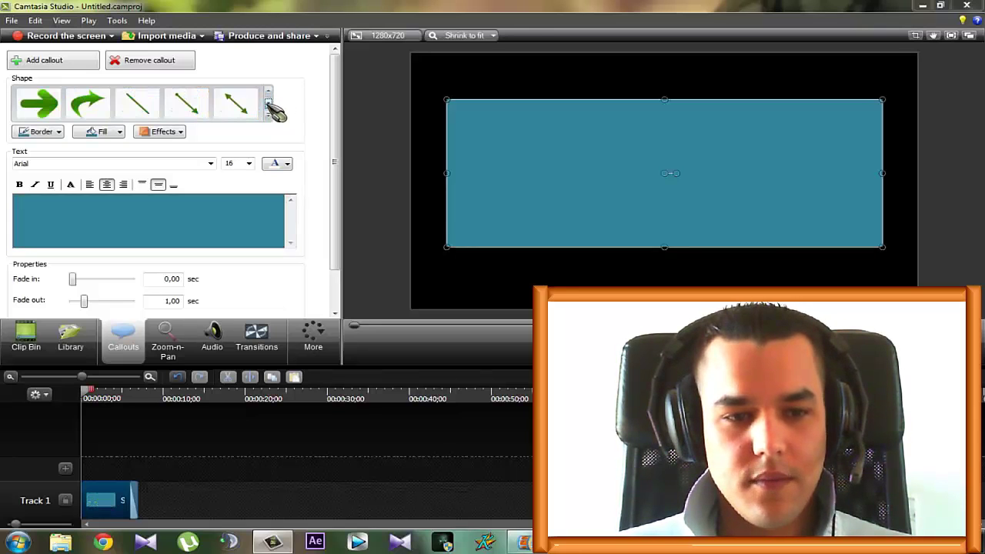
{"action": "left_click", "coordinate": [39, 104]}
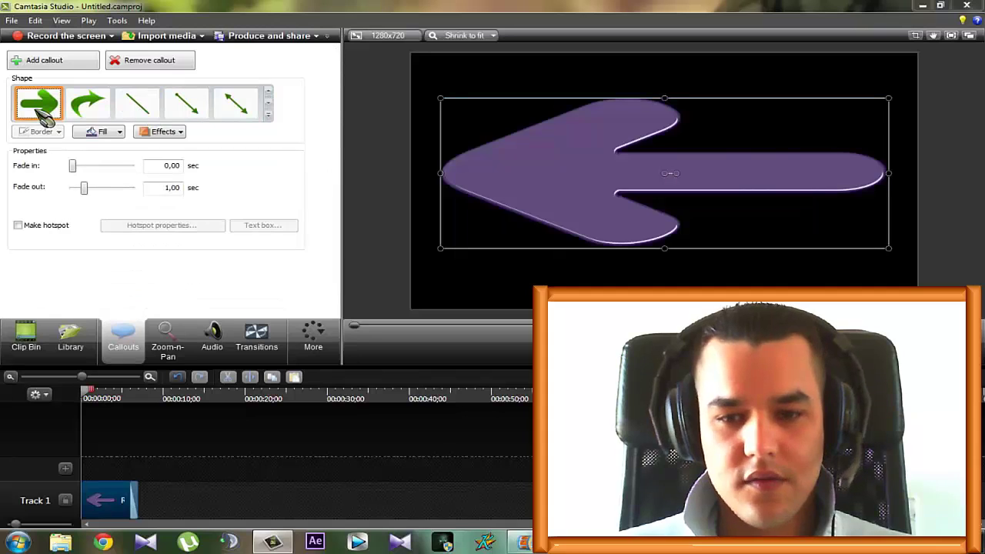
{"action": "left_click", "coordinate": [89, 106]}
{"action": "left_click", "coordinate": [137, 105]}
{"action": "left_click", "coordinate": [187, 104]}
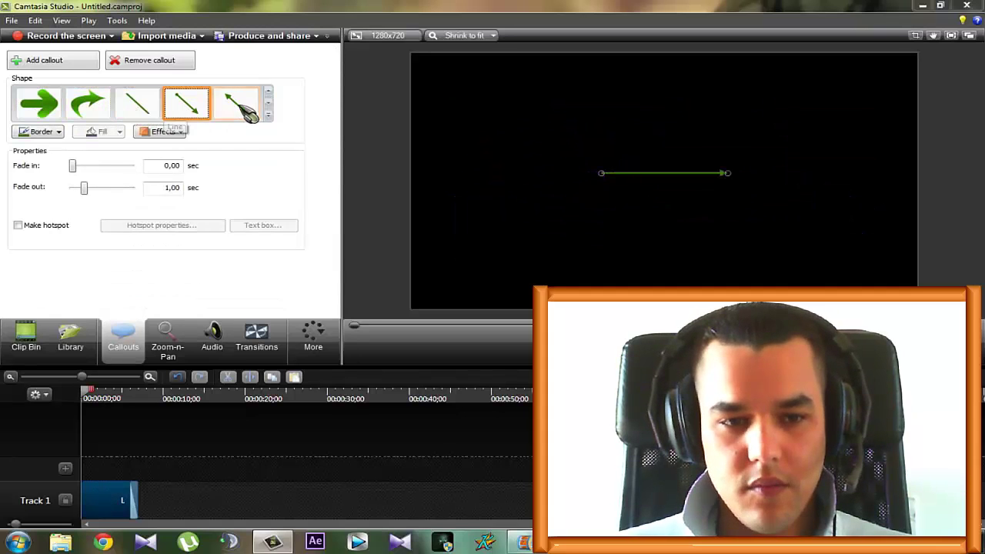
{"action": "left_click", "coordinate": [252, 102]}
{"action": "left_click", "coordinate": [269, 114]}
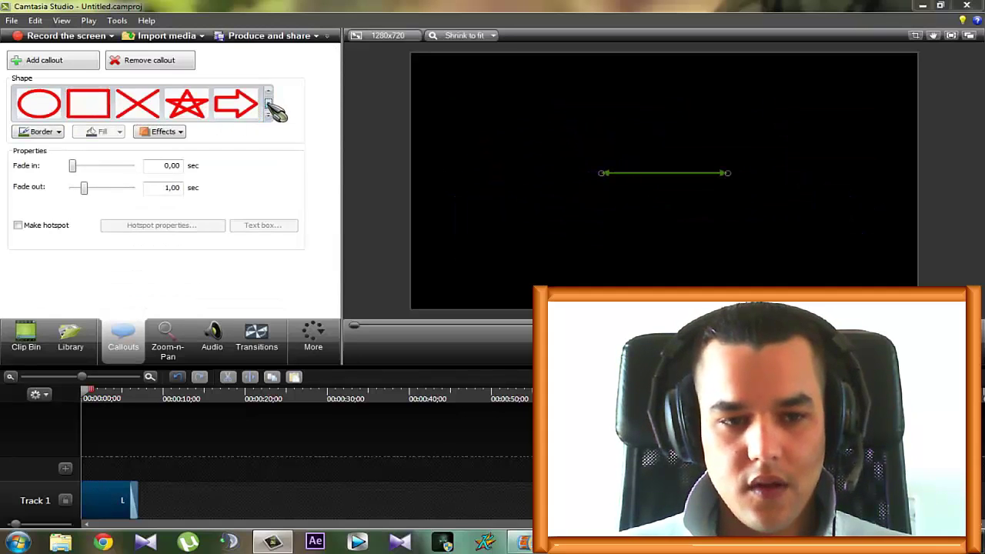
{"action": "left_click", "coordinate": [150, 108]}
Change the callout to the hand-drawn red rectangle and enlarge it from two opposite corners to fill most of the canvas.
{"action": "left_click", "coordinate": [267, 91]}
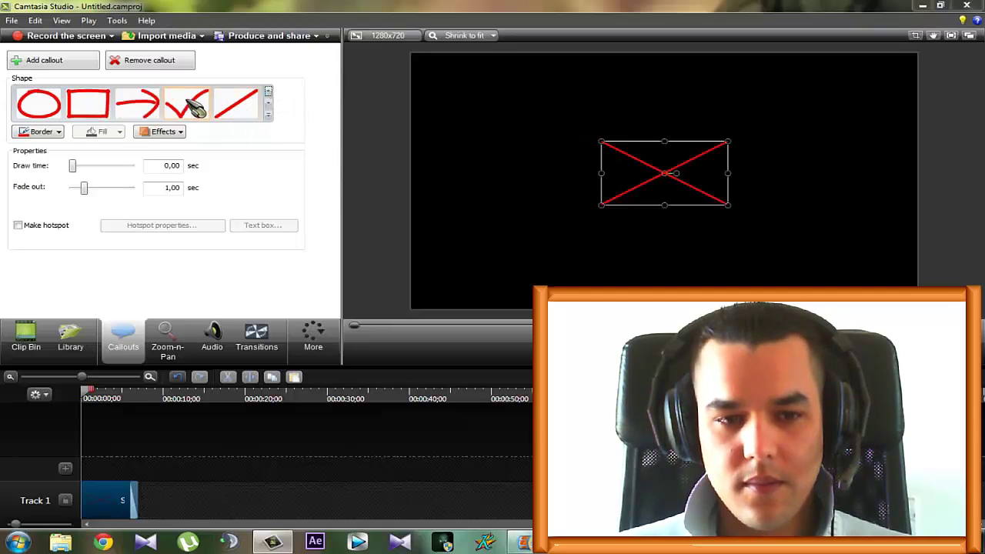
{"action": "left_click", "coordinate": [98, 108]}
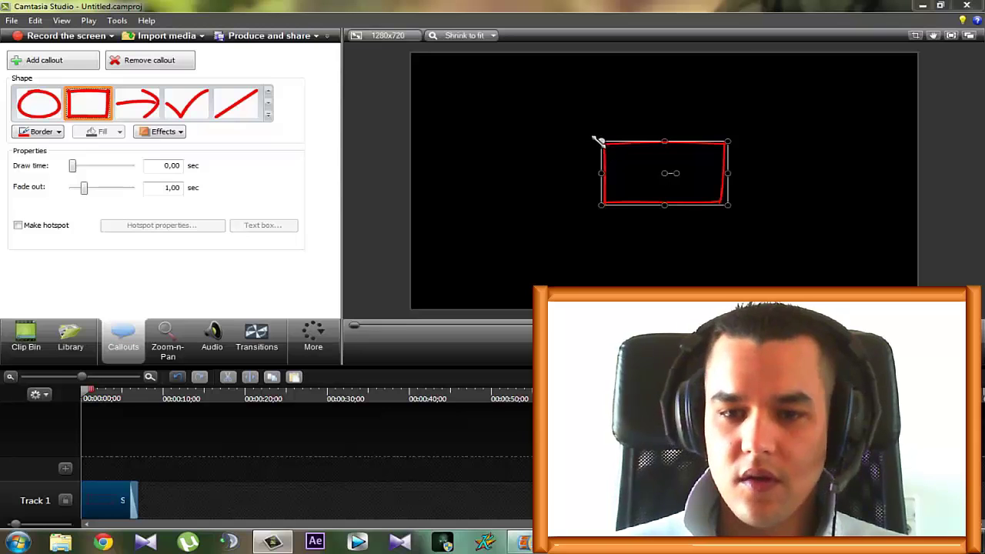
{"action": "left_click_drag", "start_coordinate": [598, 136], "coordinate": [447, 72]}
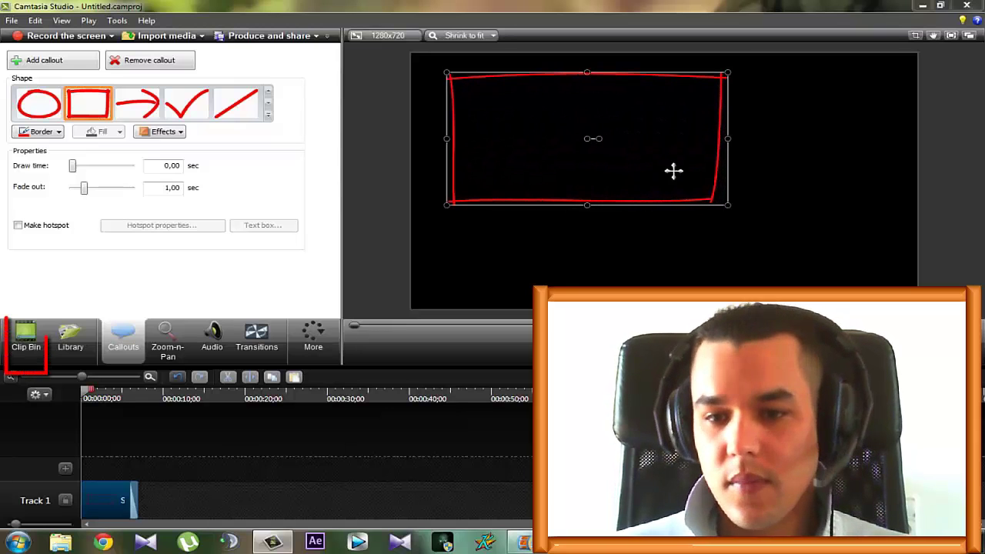
{"action": "left_click_drag", "start_coordinate": [726, 202], "coordinate": [873, 274]}
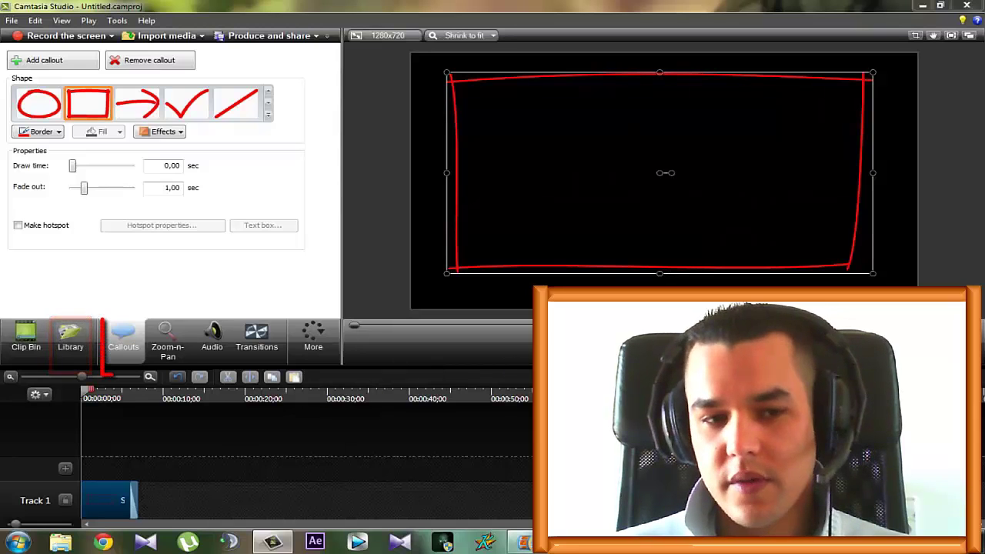
Play the hand-drawn rectangle callout on the timeline and return the playhead to the start.
{"action": "key", "text": "space"}
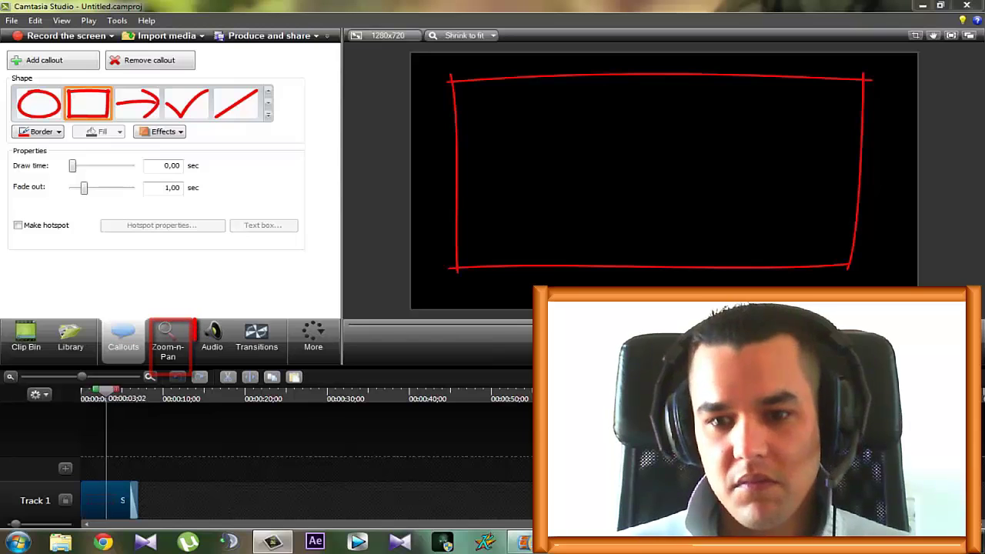
{"action": "key", "text": "space"}
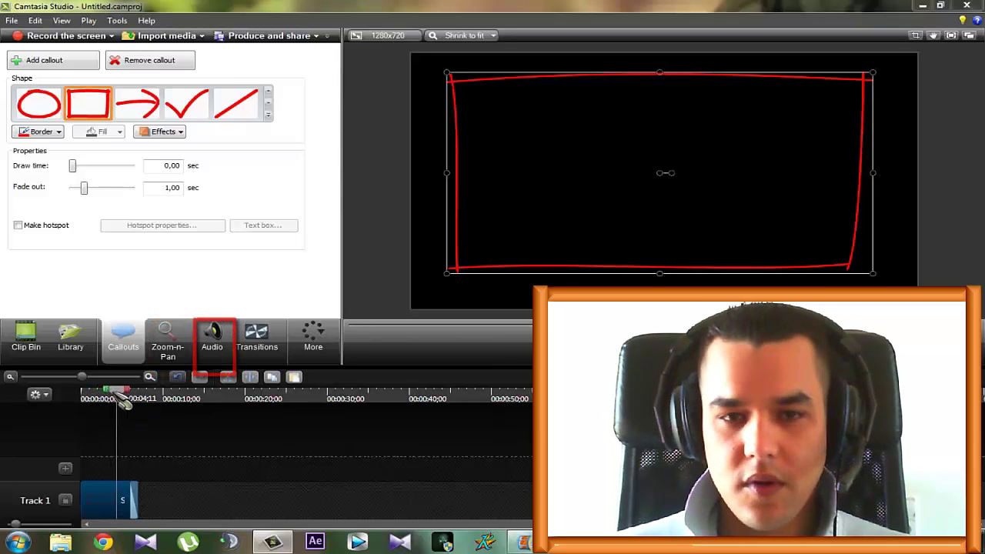
{"action": "left_click_drag", "start_coordinate": [127, 402], "coordinate": [85, 399]}
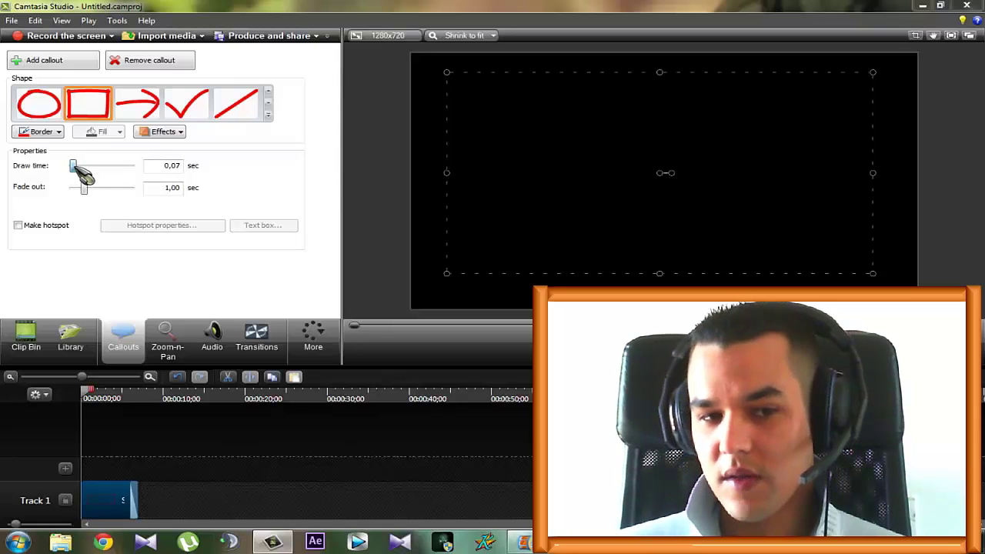
Try a draw time of 3,53 seconds on the red rectangle callout and preview it.
{"action": "left_click_drag", "start_coordinate": [83, 174], "coordinate": [121, 174]}
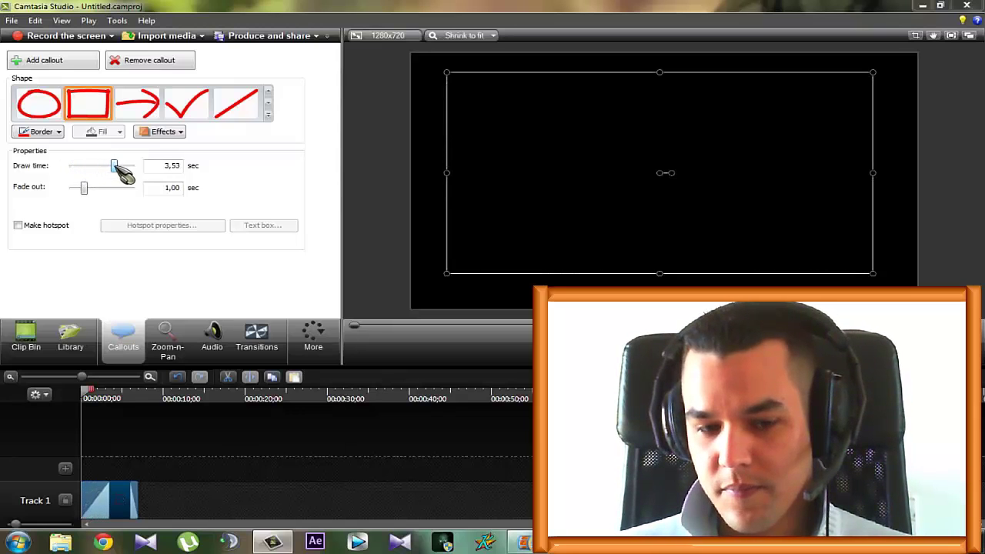
{"action": "key", "text": "space"}
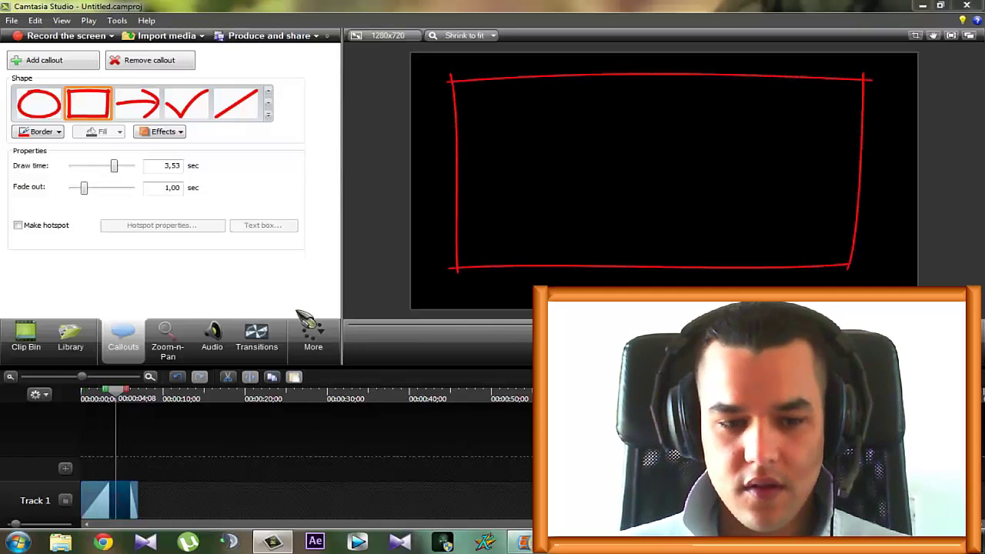
{"action": "key", "text": "space"}
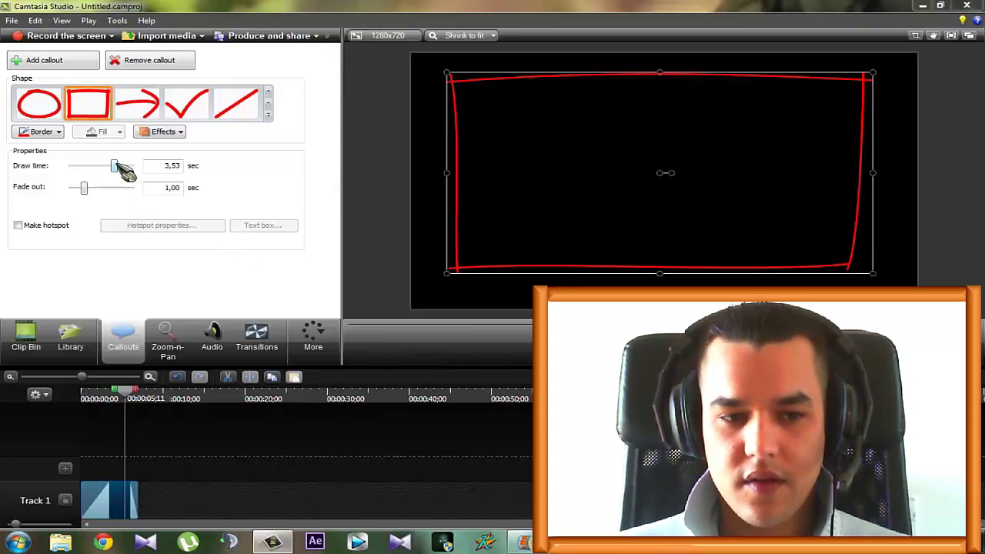
Set the rectangle callout's draw time to 5,00 seconds, preview it and return the playhead to the start.
{"action": "left_click_drag", "start_coordinate": [116, 166], "coordinate": [135, 166]}
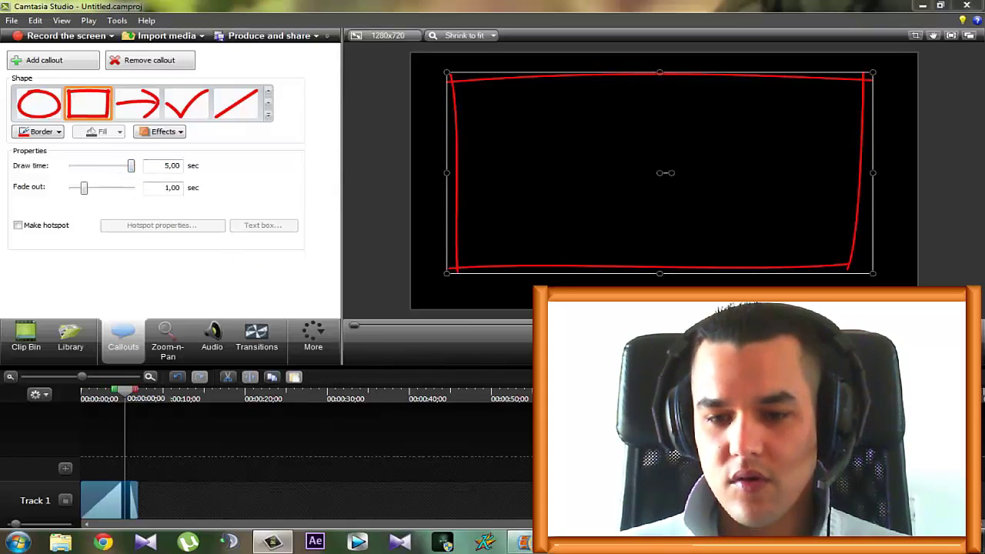
{"action": "key", "text": "space"}
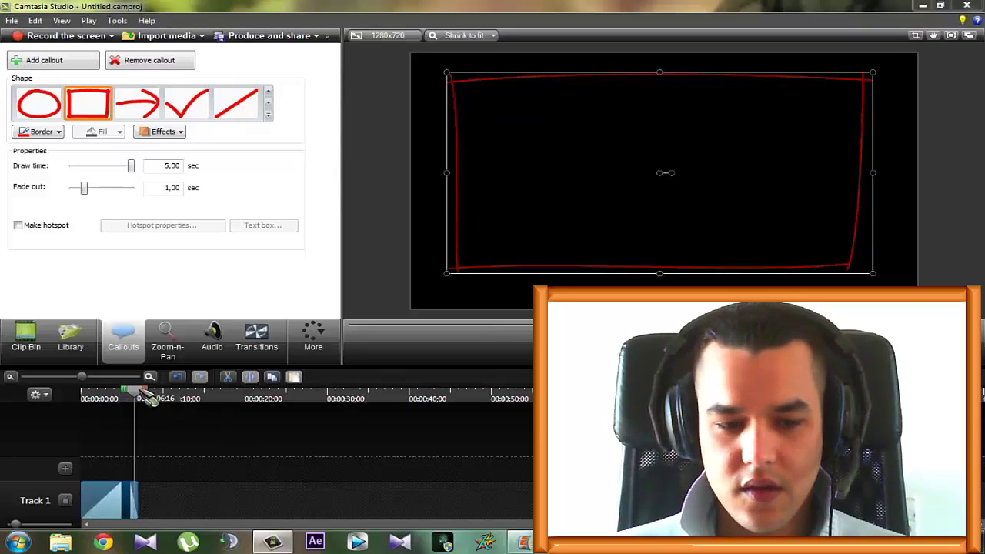
{"action": "left_click_drag", "start_coordinate": [138, 395], "coordinate": [63, 394]}
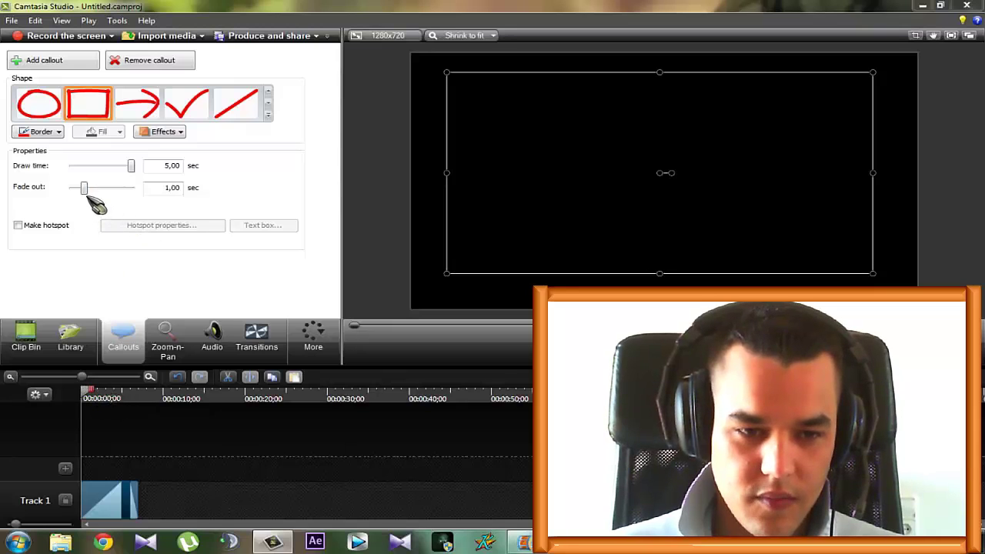
Try a 5,00 second fade out on the rectangle callout, preview it and settle on 3,30 seconds.
{"action": "left_click_drag", "start_coordinate": [86, 189], "coordinate": [150, 188]}
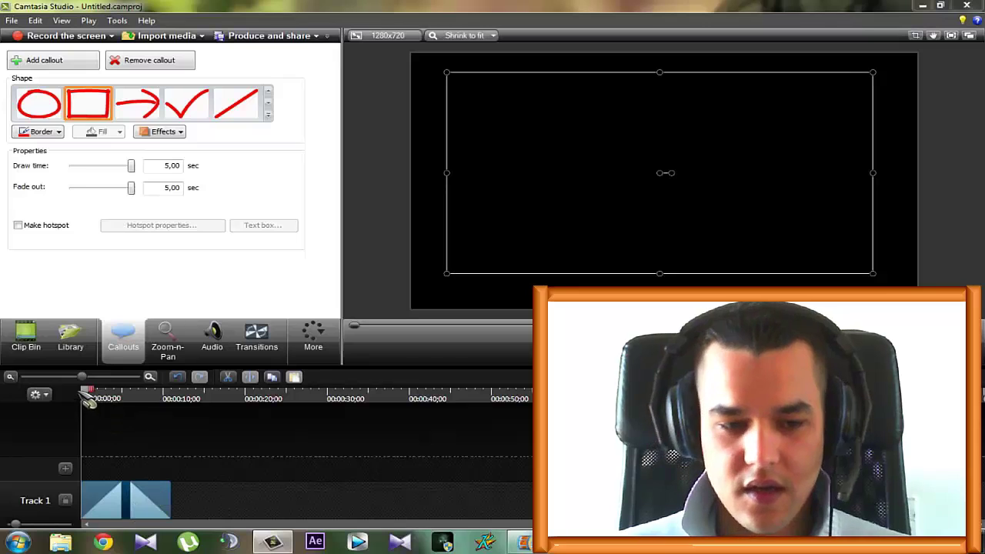
{"action": "key", "text": "space"}
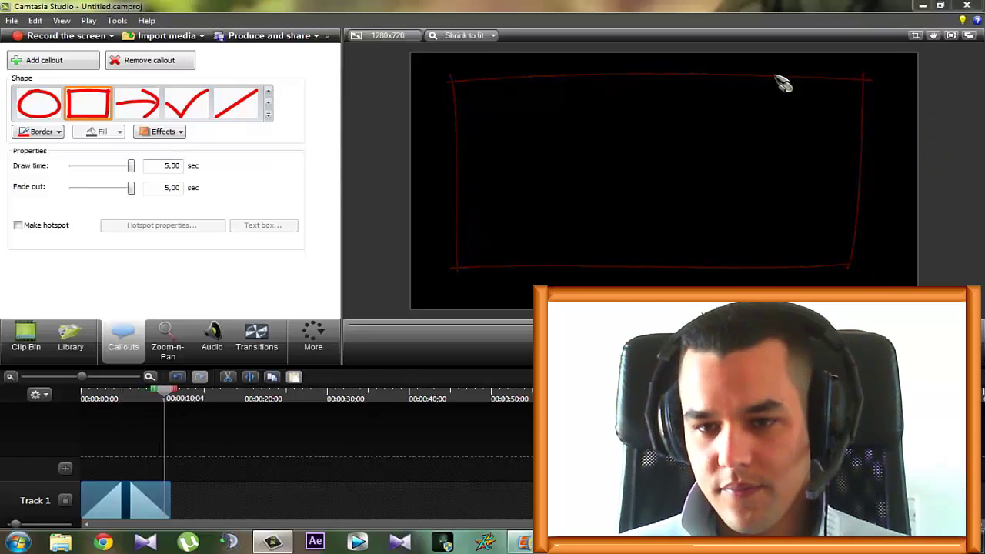
{"action": "mouse_move", "coordinate": [134, 194]}
{"action": "left_mouse_down"}
{"action": "mouse_move", "coordinate": [84, 193]}
{"action": "mouse_move", "coordinate": [125, 193]}
{"action": "mouse_move", "coordinate": [116, 194]}
{"action": "left_mouse_up"}
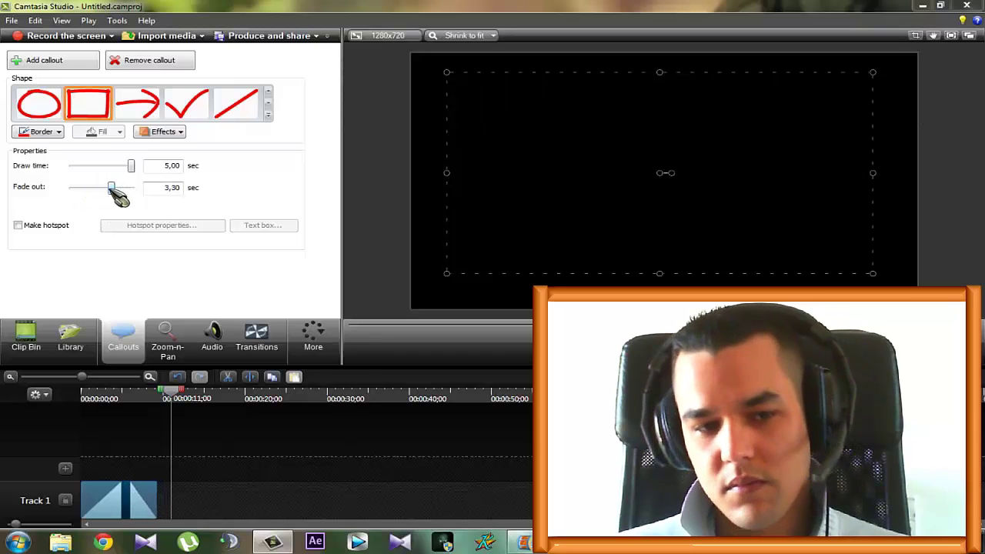
Try the hand-drawn check mark shape on the callout and settle on the hand-drawn red ellipse.
{"action": "left_click", "coordinate": [189, 106]}
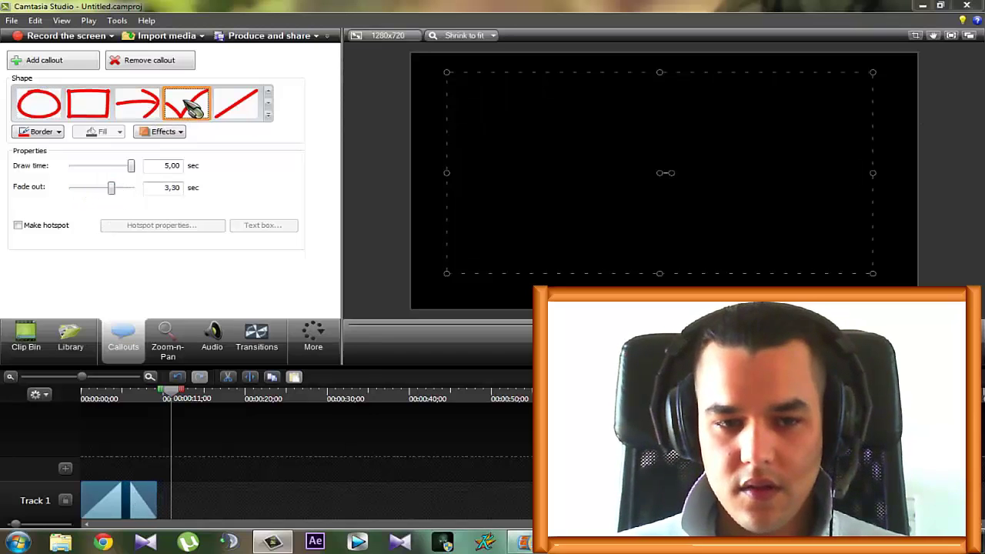
{"action": "left_click", "coordinate": [39, 105]}
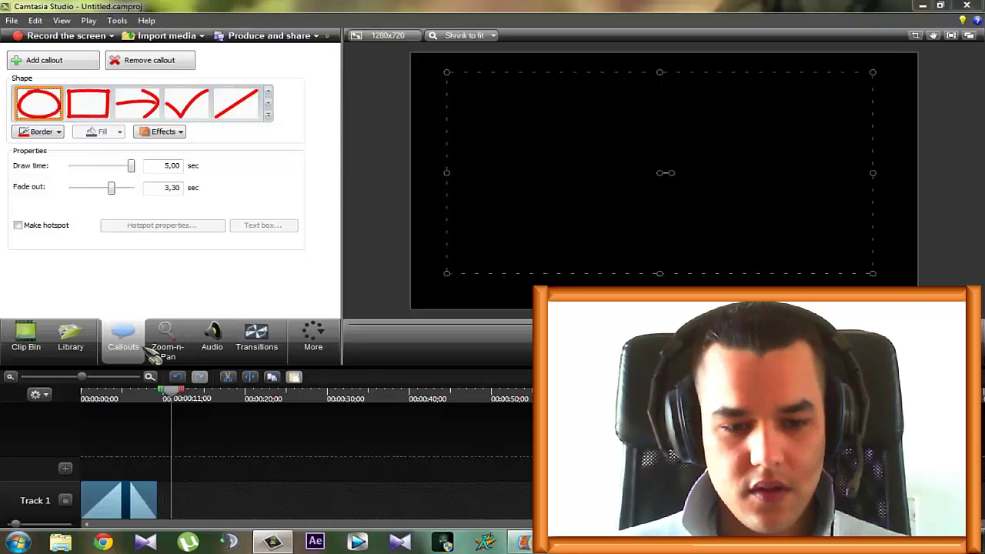
Try the sketch motion arrow, check mark, line, outline arrow, star, X and ellipse shapes on the callout at 00:00:05;20.
{"action": "left_click", "coordinate": [133, 394]}
{"action": "left_click", "coordinate": [137, 105]}
{"action": "left_click", "coordinate": [186, 105]}
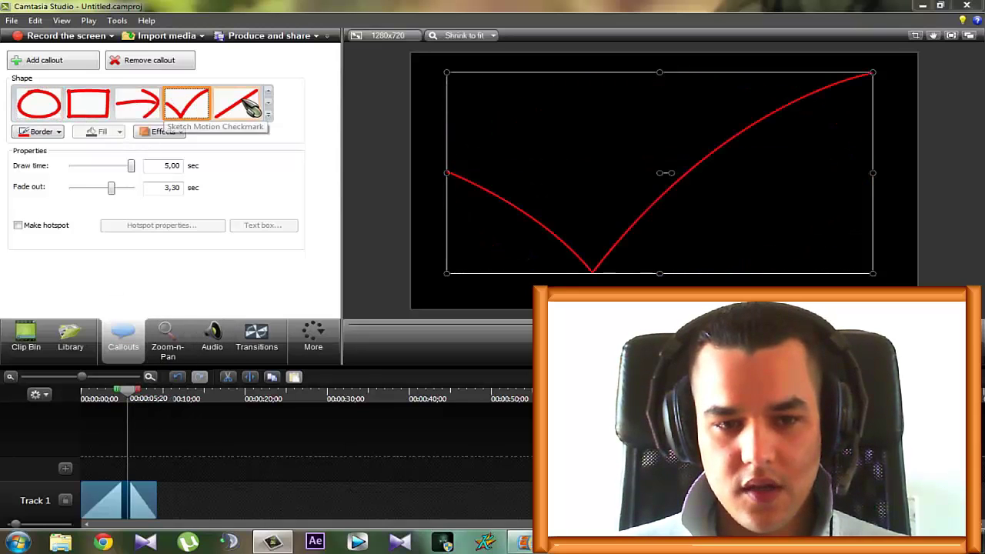
{"action": "left_click", "coordinate": [236, 105]}
{"action": "left_click", "coordinate": [269, 112]}
{"action": "left_click", "coordinate": [236, 104]}
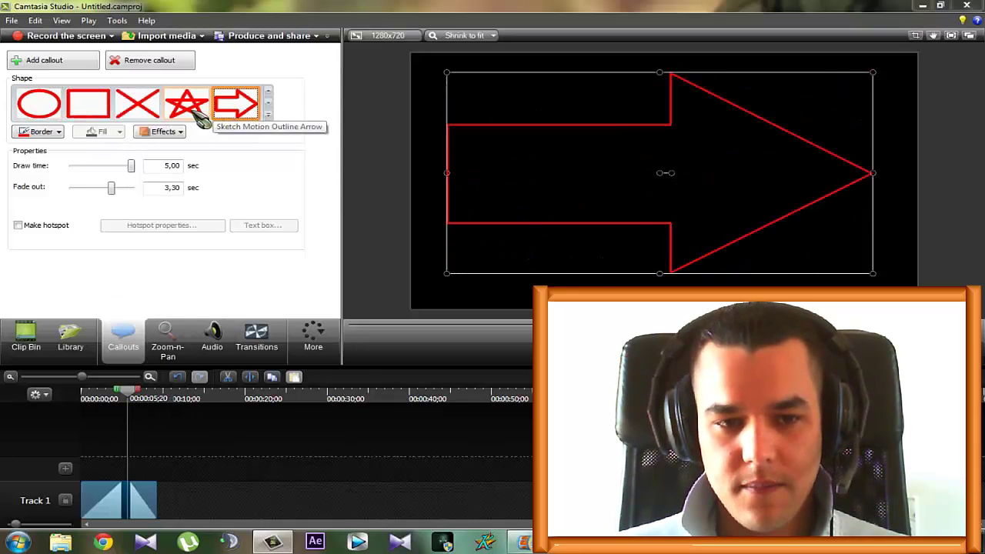
{"action": "left_click", "coordinate": [186, 105]}
{"action": "left_click", "coordinate": [137, 105]}
{"action": "left_click", "coordinate": [39, 104]}
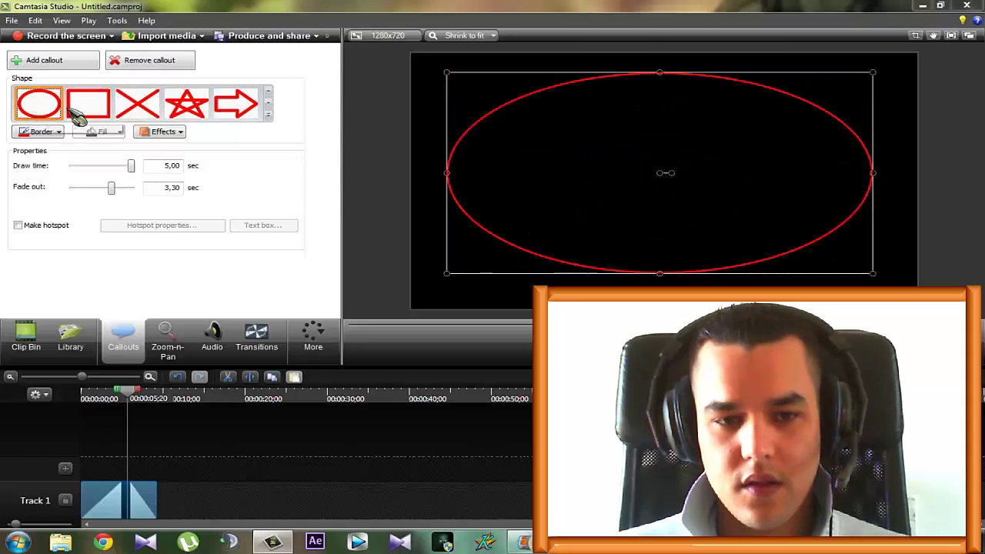
Try the highlight, text and hotspot shapes on the callout, and browse the remaining shapes back to the green arrows.
{"action": "left_click", "coordinate": [268, 112]}
{"action": "left_click", "coordinate": [140, 105]}
{"action": "left_click", "coordinate": [186, 105]}
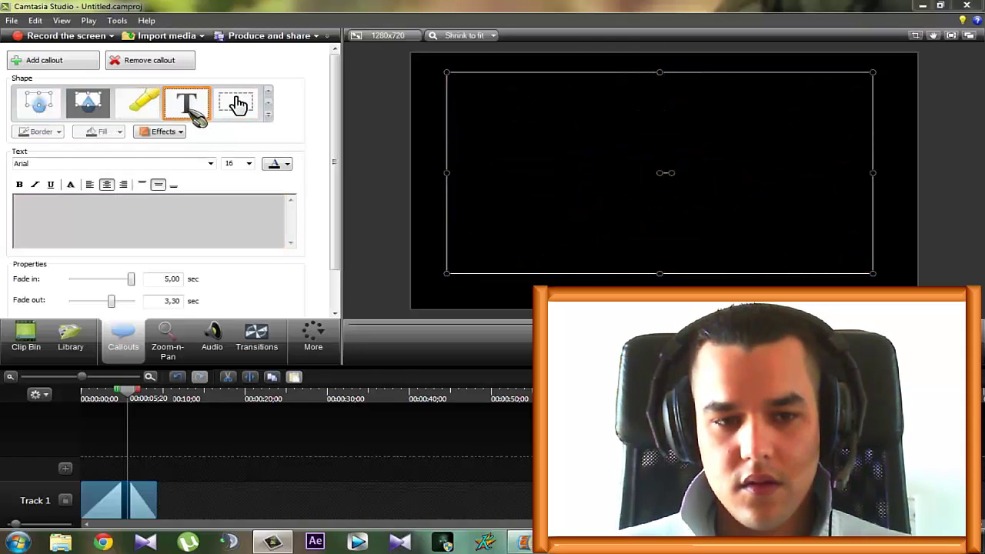
{"action": "left_click", "coordinate": [236, 104]}
{"action": "left_click", "coordinate": [269, 105]}
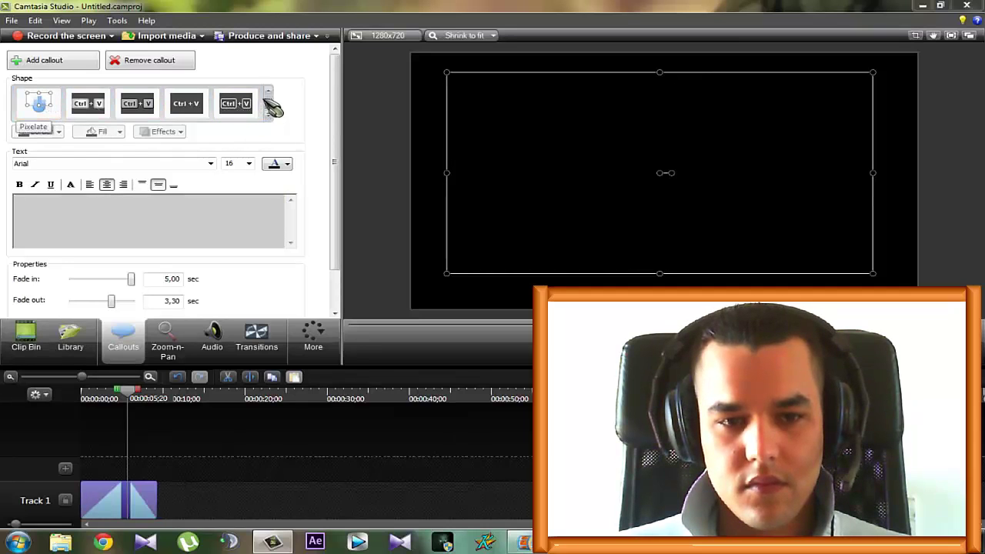
{"action": "scroll", "coordinate": [267, 96], "scroll_direction": "up", "scroll_amount": 3}
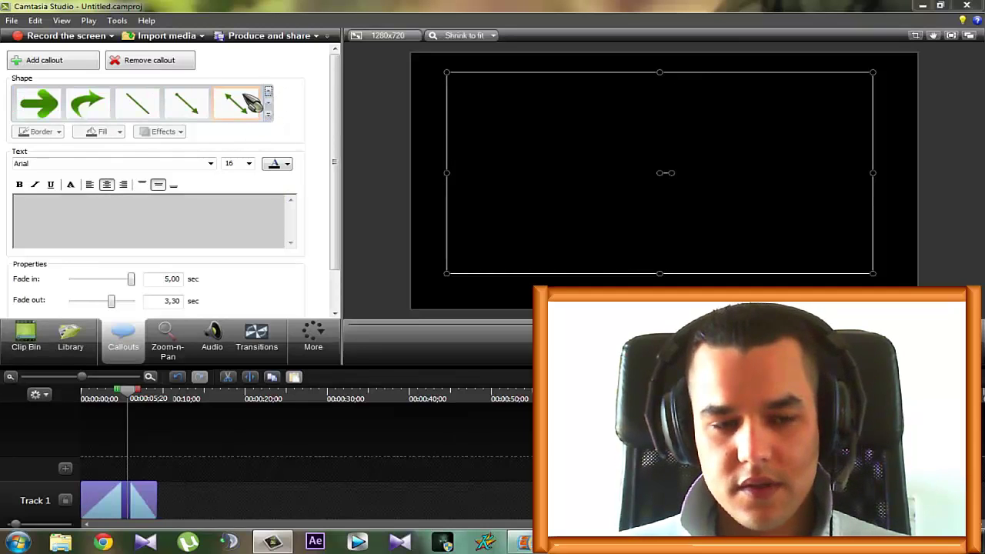
Import the image gato-negro-de-ojos-azules_8193 from Documents and place it on the timeline on the track beneath the callout.
{"action": "left_click", "coordinate": [165, 37]}
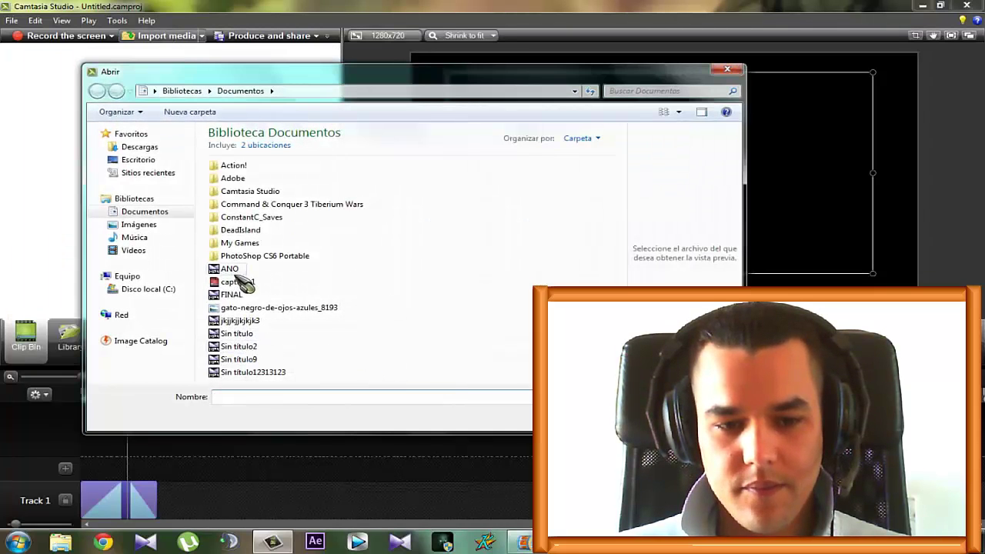
{"action": "double_click", "coordinate": [246, 307]}
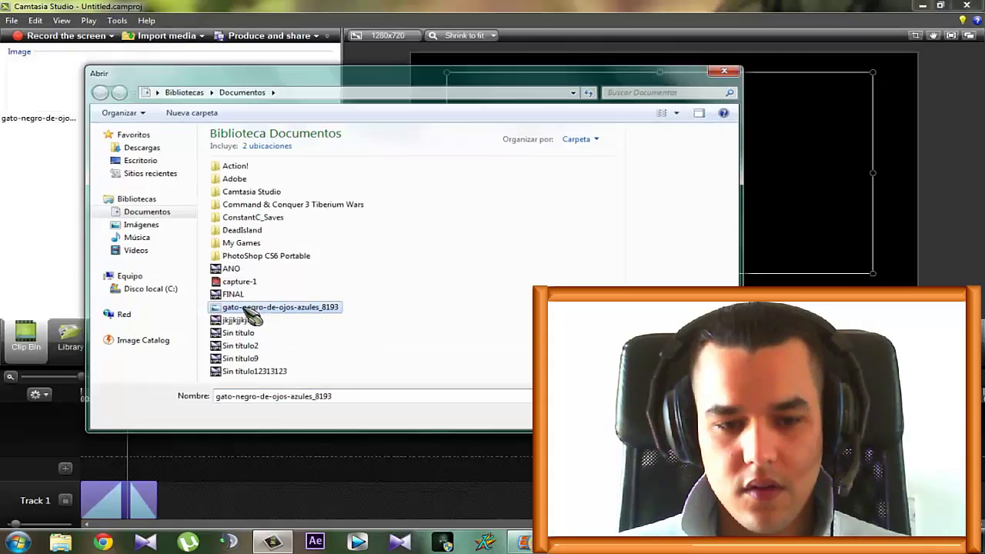
{"action": "left_click_drag", "start_coordinate": [57, 103], "coordinate": [176, 477]}
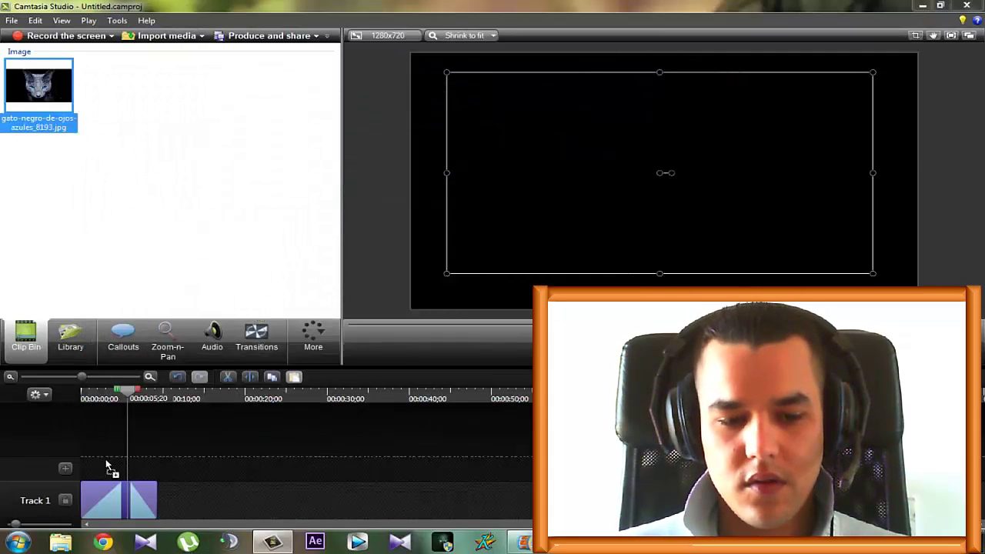
{"action": "left_click_drag", "start_coordinate": [108, 473], "coordinate": [115, 452]}
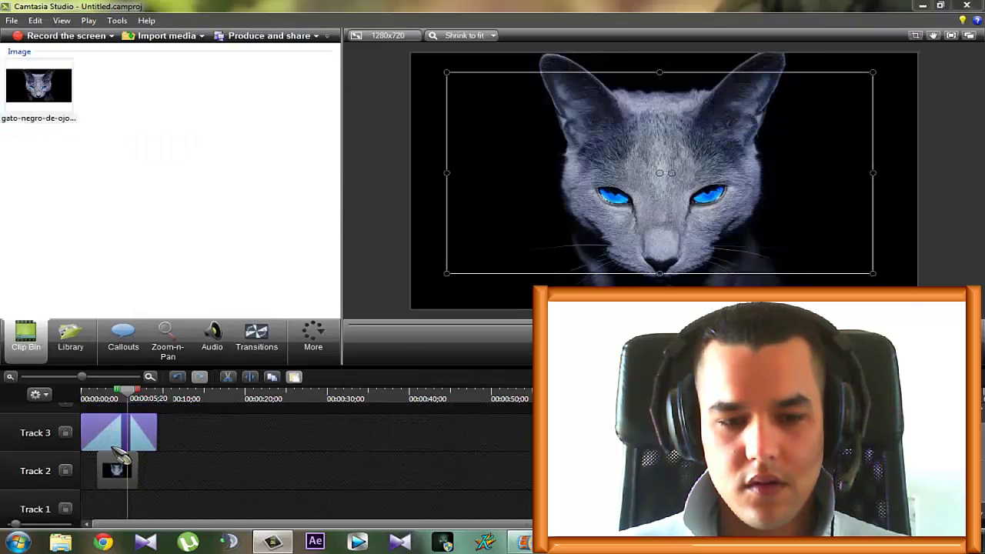
Delete the callout on Track 3 and move the cat image clip to the start of Track 2.
{"action": "left_click_drag", "start_coordinate": [113, 398], "coordinate": [101, 397]}
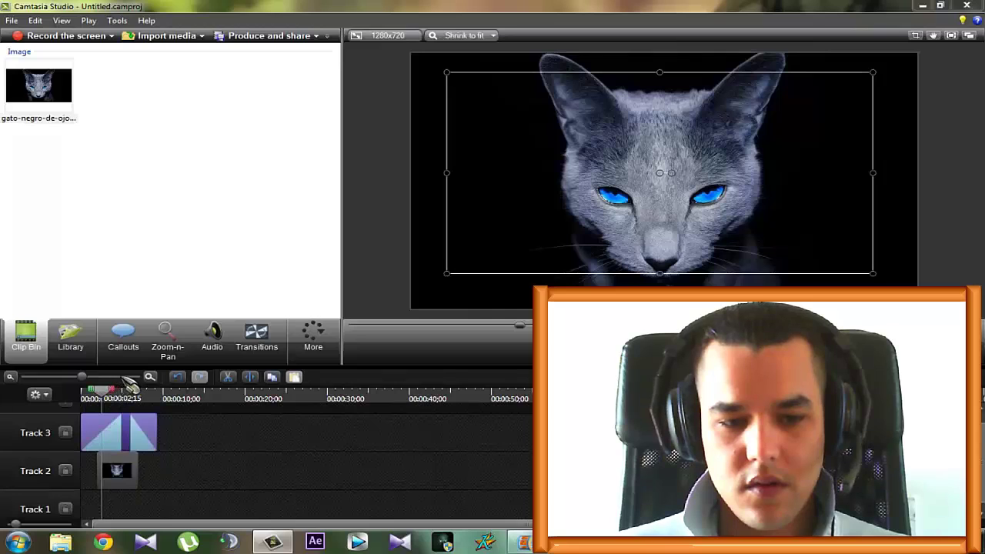
{"action": "left_click", "coordinate": [123, 377]}
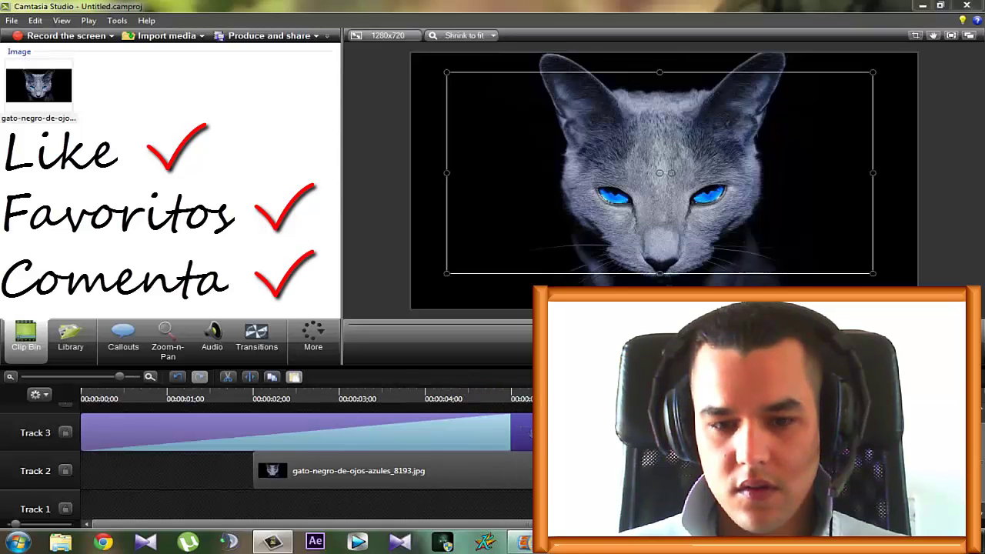
{"action": "right_click", "coordinate": [530, 433]}
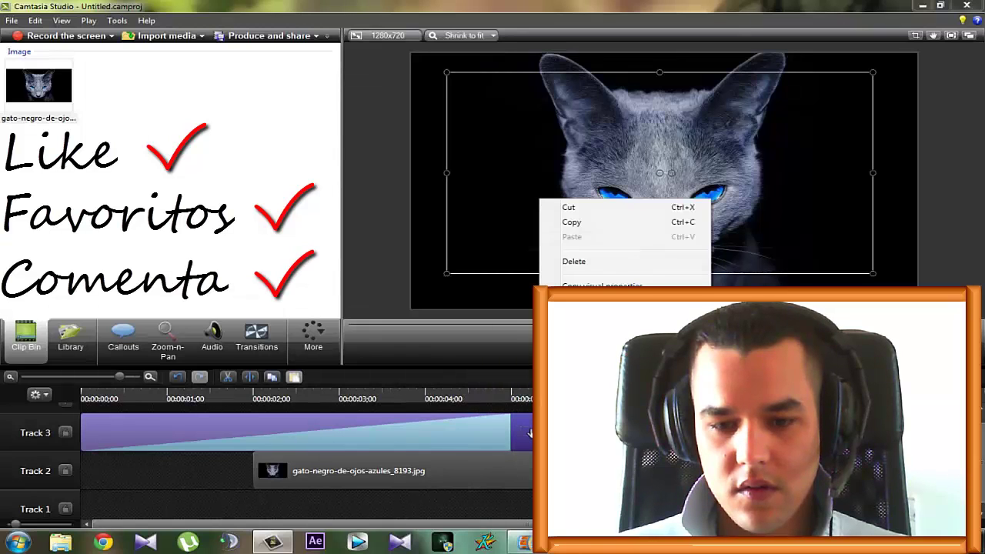
{"action": "left_click", "coordinate": [588, 262]}
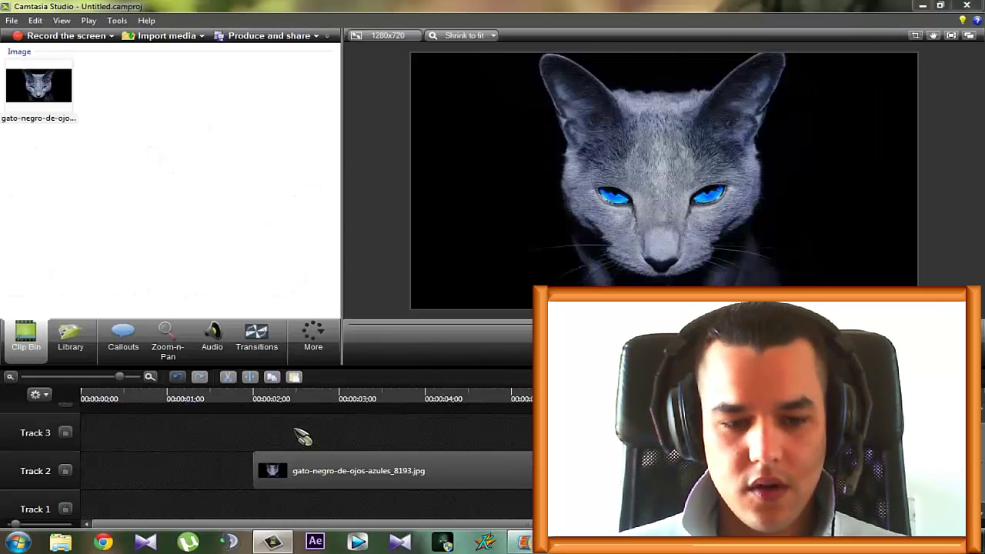
{"action": "left_click_drag", "start_coordinate": [382, 479], "coordinate": [208, 479]}
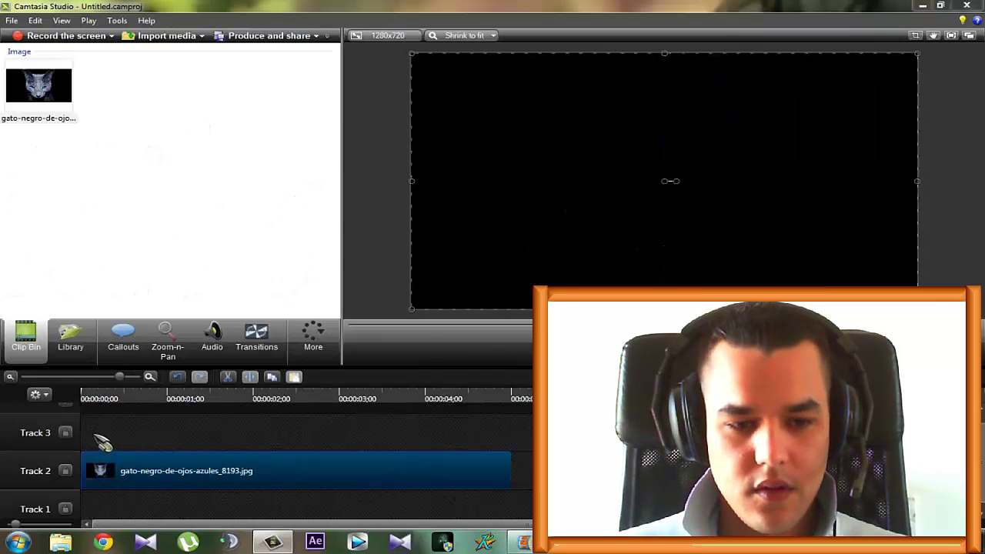
Add a Rounded Arrow callout at 00:00:01;27, reduce its height and place it to the right of the cat's face.
{"action": "left_click", "coordinate": [125, 331]}
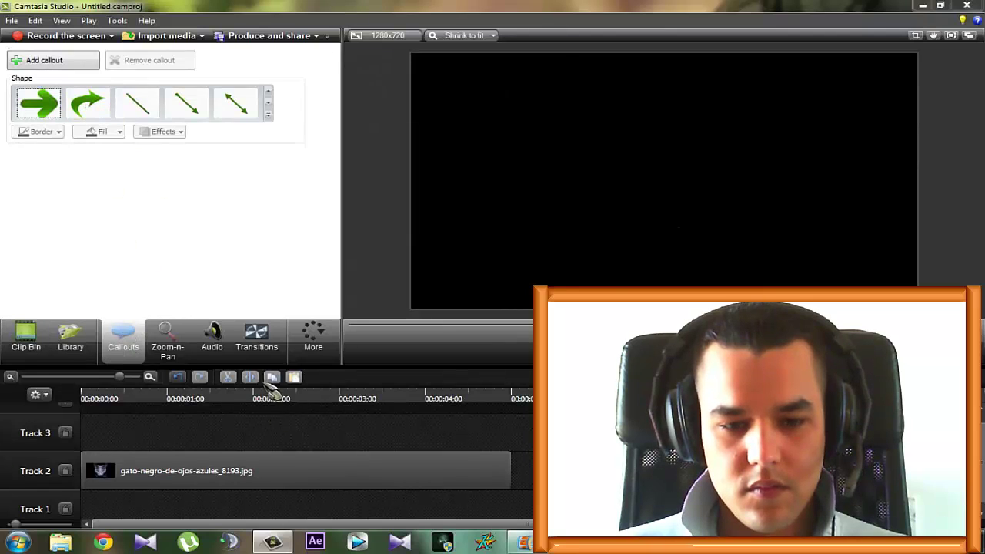
{"action": "left_click", "coordinate": [247, 396]}
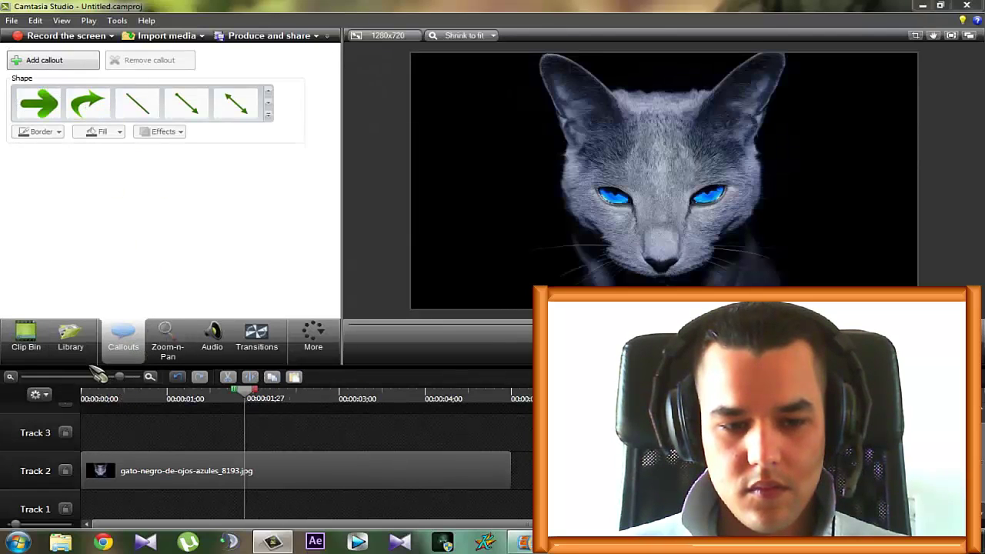
{"action": "left_click", "coordinate": [39, 104]}
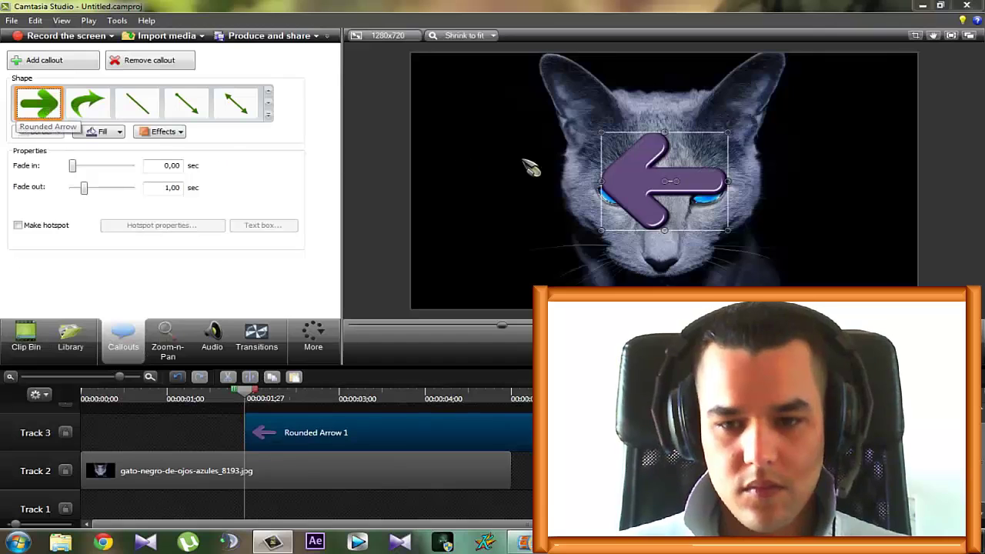
{"action": "left_click_drag", "start_coordinate": [664, 131], "coordinate": [807, 181]}
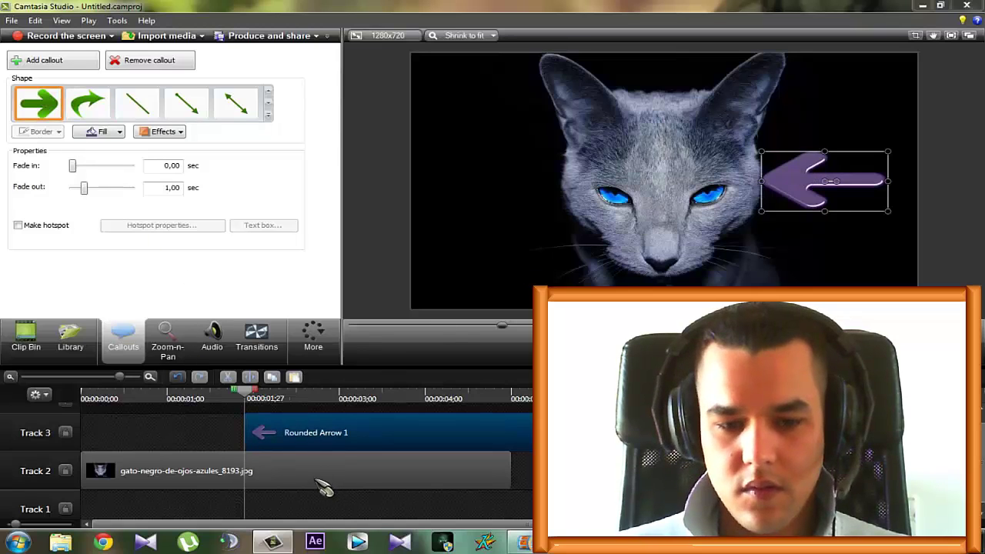
{"action": "left_click_drag", "start_coordinate": [247, 396], "coordinate": [262, 400]}
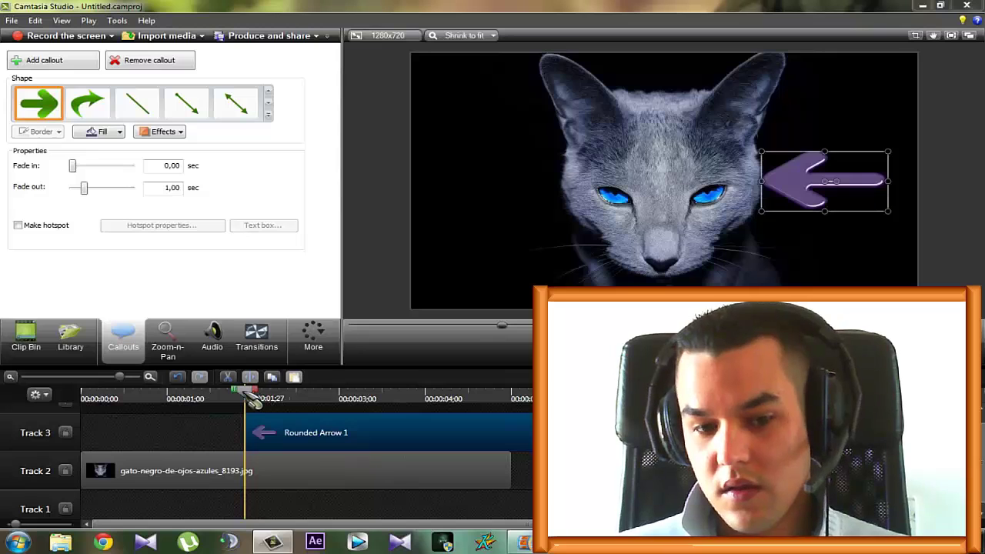
Try the Swoosh Arrow and line shapes on the callout and return it to the Rounded Arrow.
{"action": "left_click", "coordinate": [87, 108]}
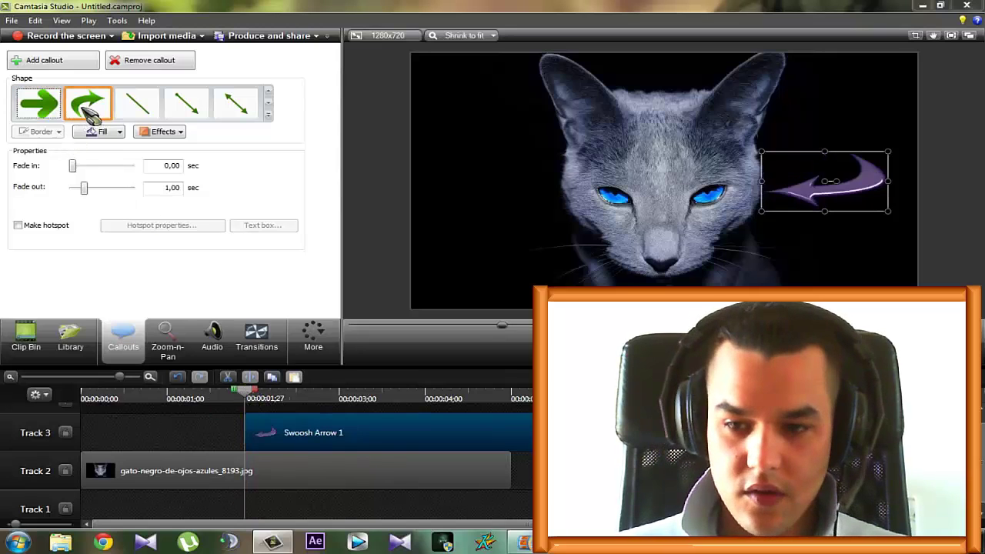
{"action": "left_click", "coordinate": [137, 106]}
{"action": "left_click", "coordinate": [38, 103]}
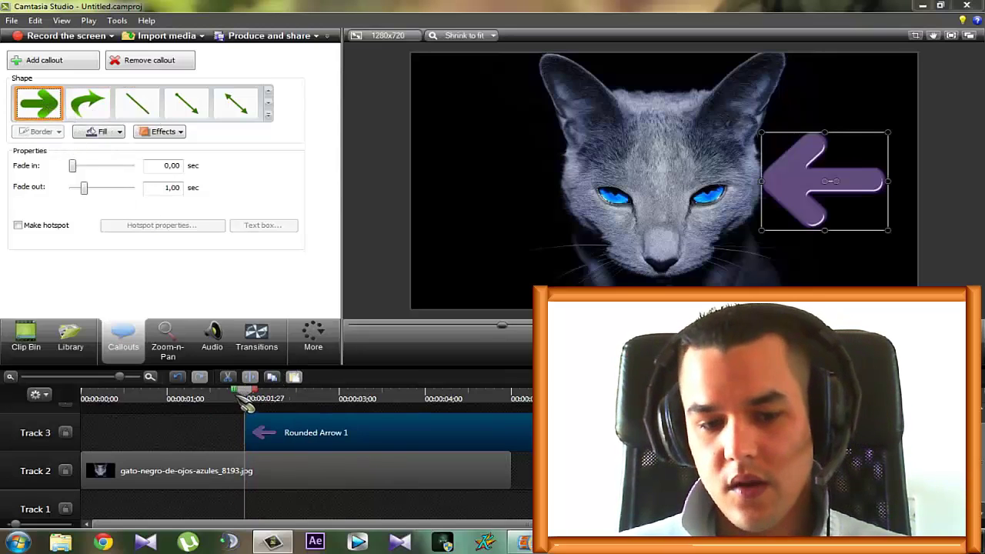
Add a second Rounded Arrow callout at 00:00:01;13, place it to the left of the cat's face and preview both arrows.
{"action": "left_click_drag", "start_coordinate": [251, 398], "coordinate": [204, 398]}
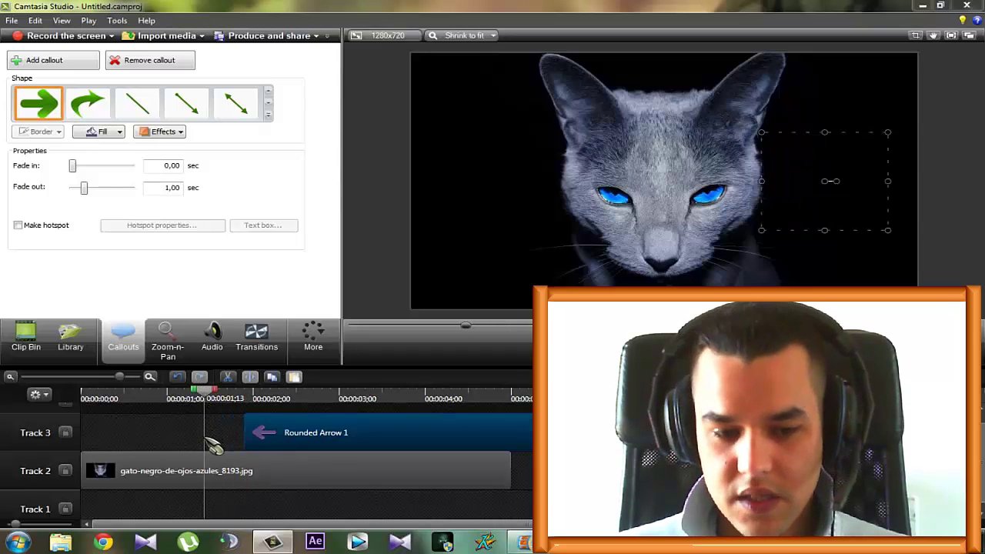
{"action": "left_click", "coordinate": [214, 447]}
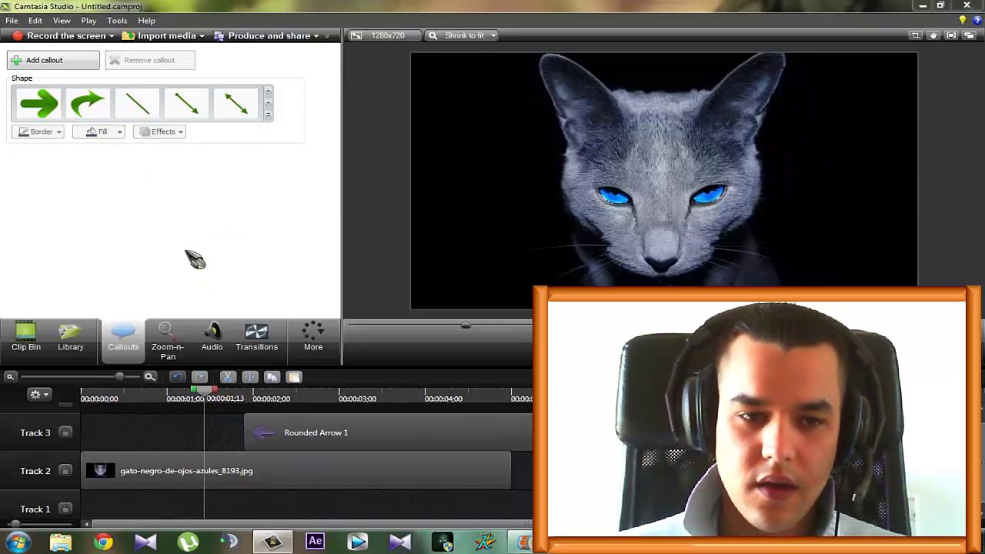
{"action": "left_click", "coordinate": [39, 104]}
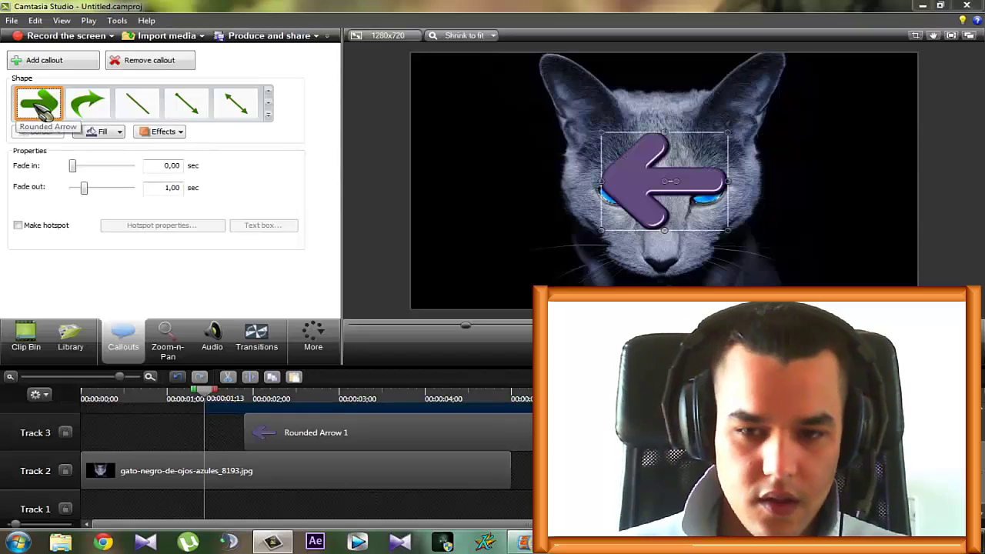
{"action": "left_click_drag", "start_coordinate": [659, 185], "coordinate": [497, 183]}
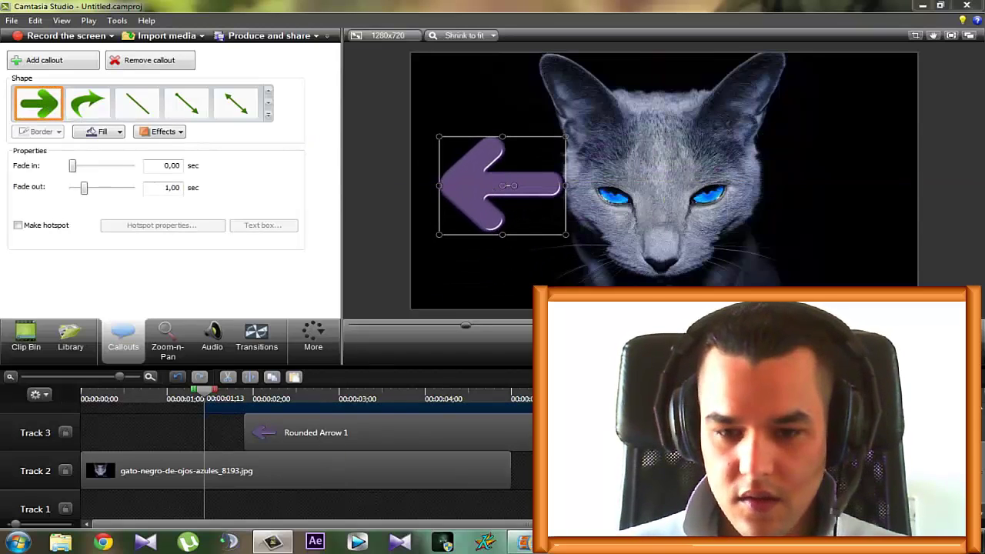
{"action": "key", "text": "space"}
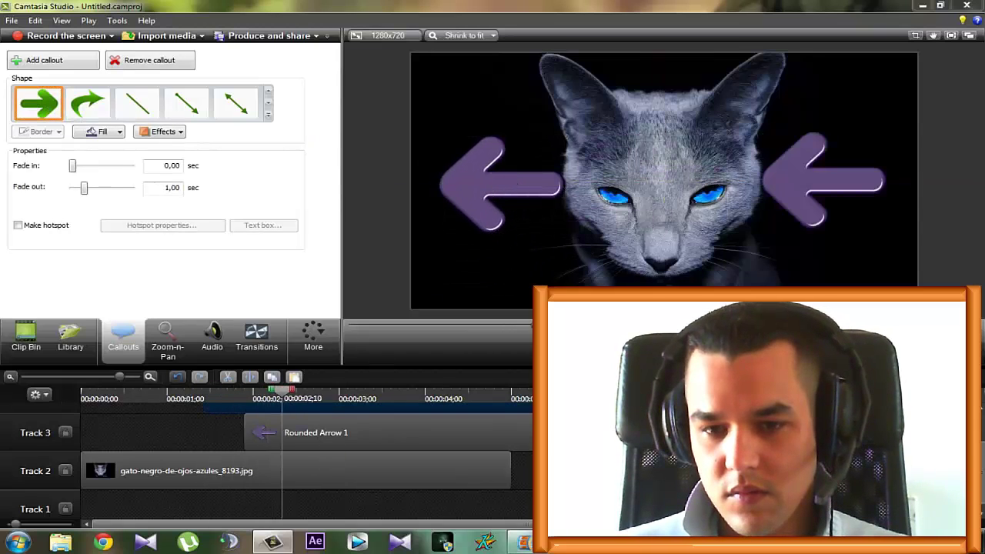
{"action": "key", "text": "space"}
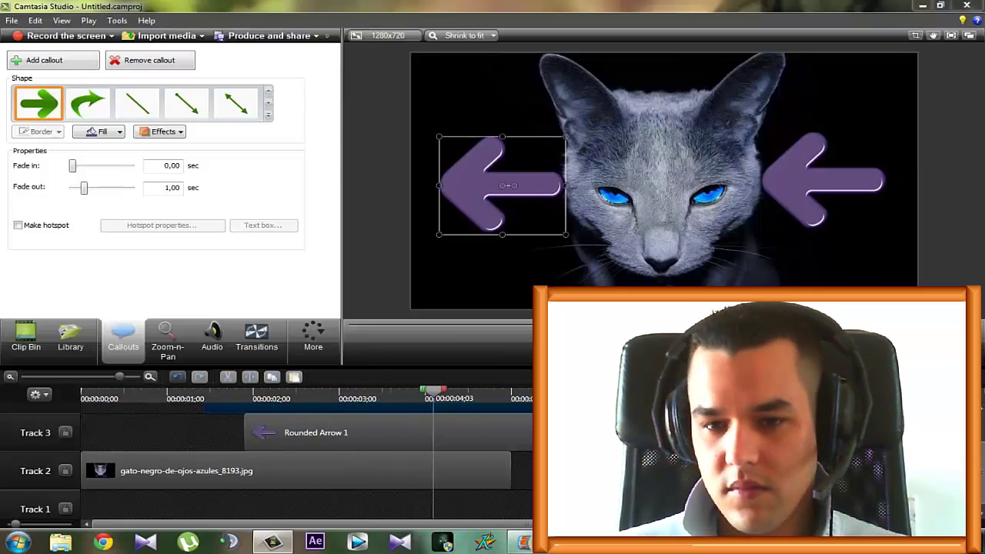